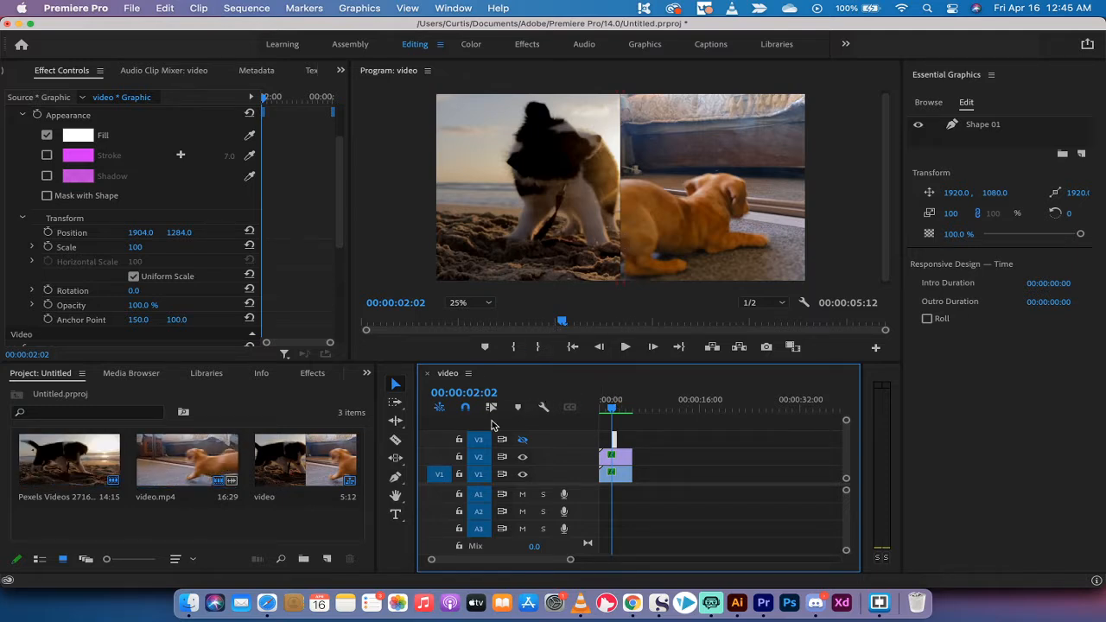
Turn on the V3 track output to reveal the white divider bar, then select all timeline clips
click(521, 441)
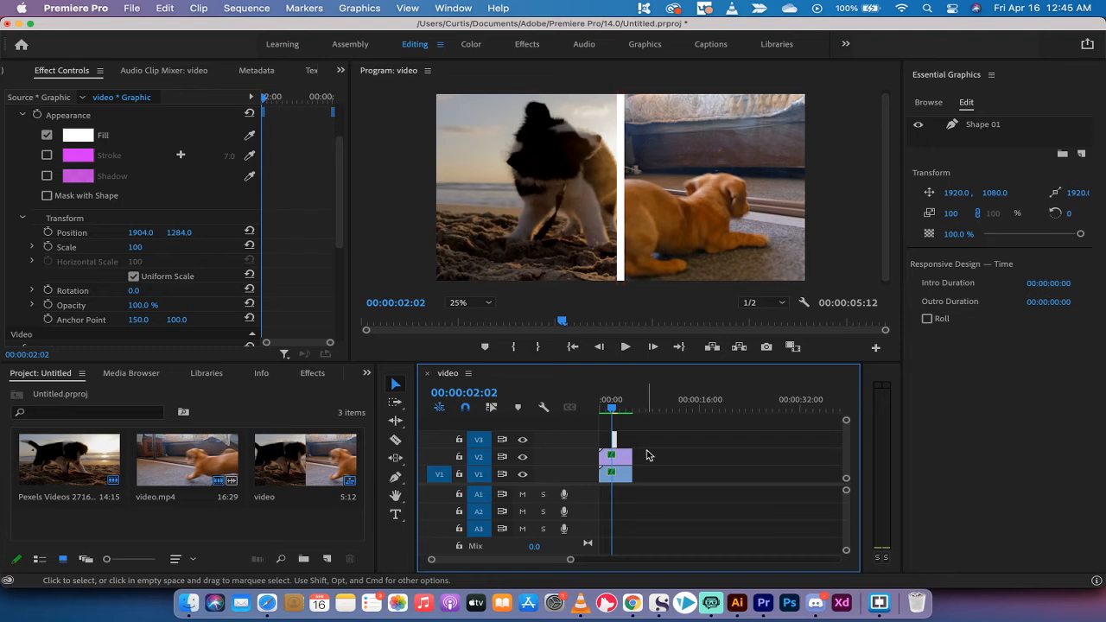
drag(648, 482, 608, 441)
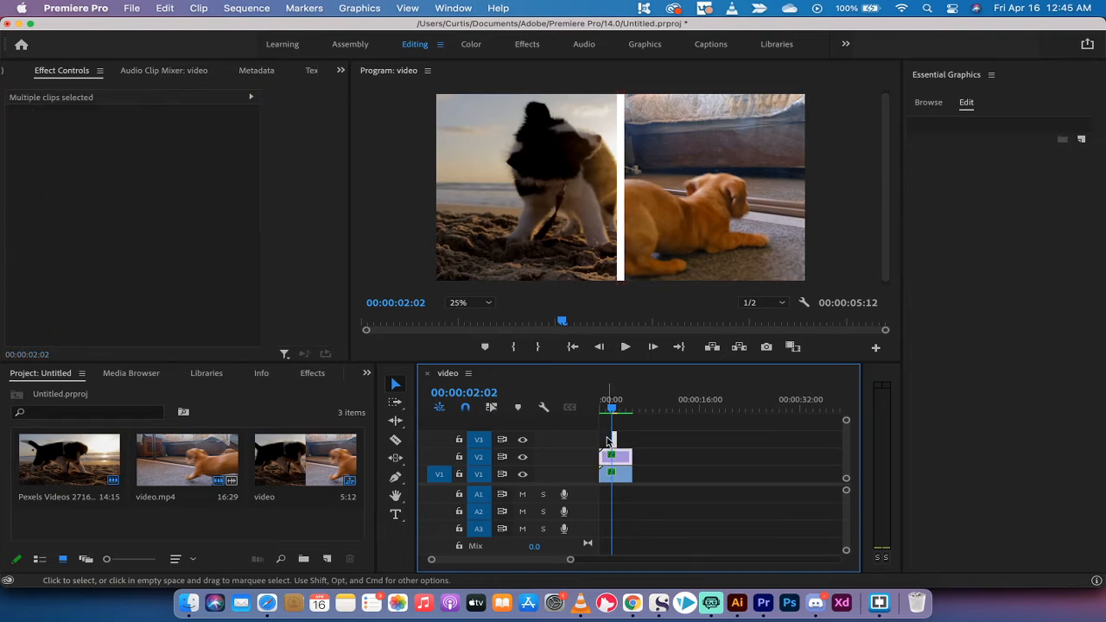
Delete every clip from the timeline, including the remaining V1 clip
key(Delete)
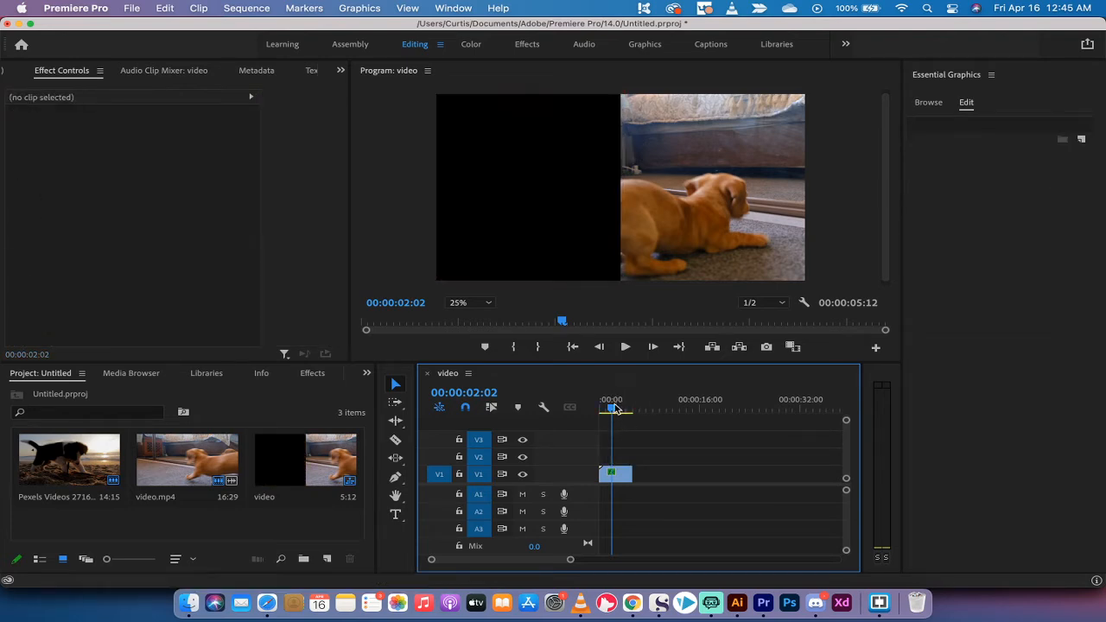
click(591, 412)
click(619, 474)
key(Delete)
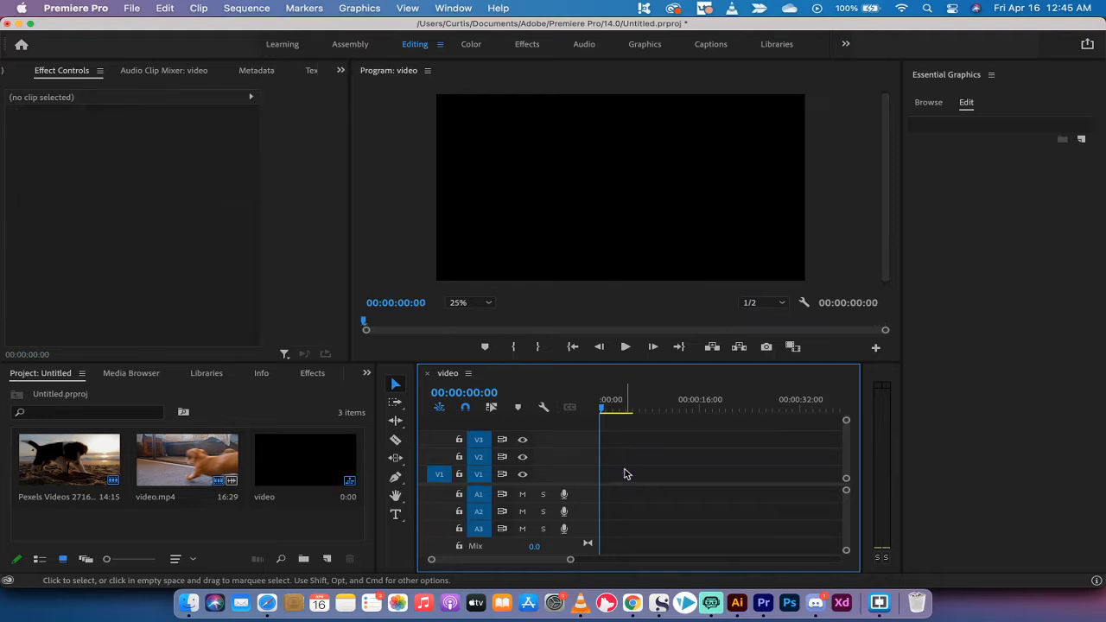
Delete all items, including the sequence, from the Project panel
click(343, 464)
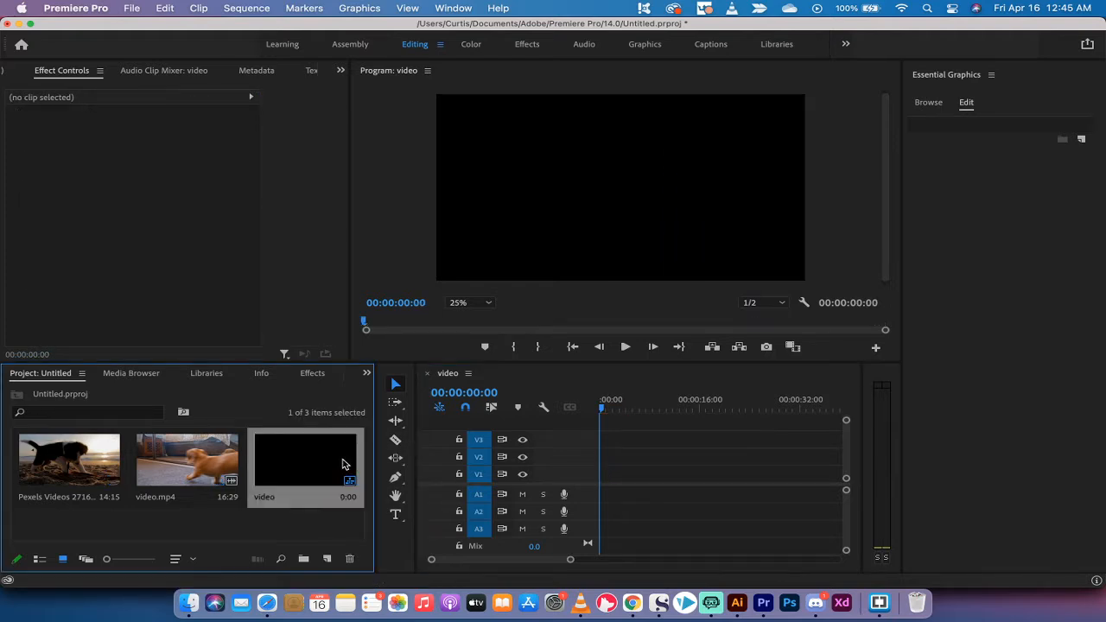
key(super+a)
key(Delete)
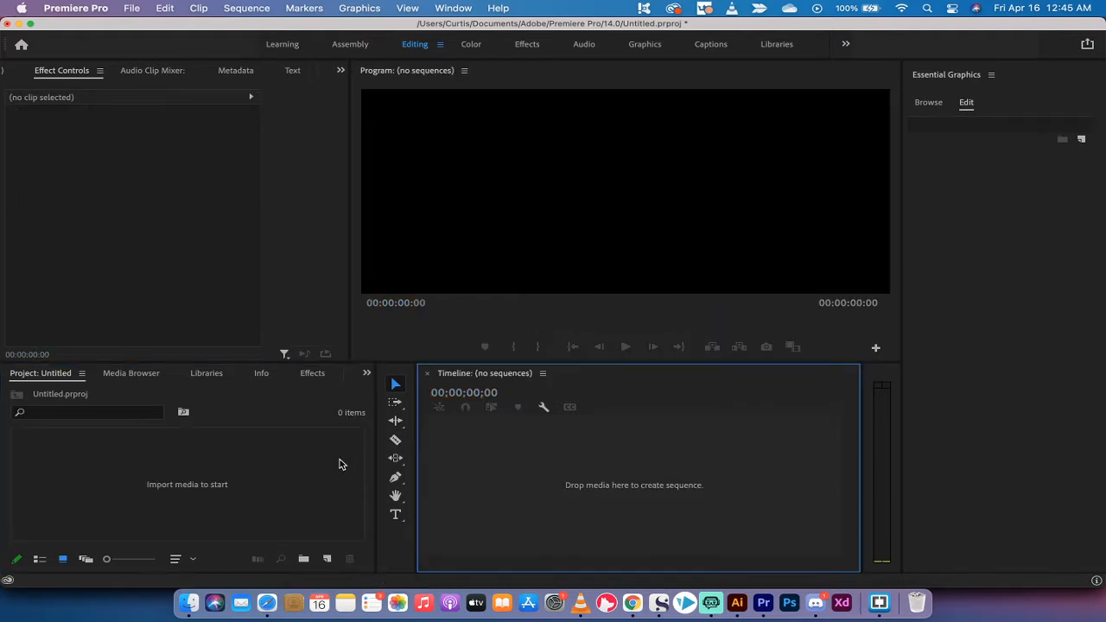
Import video.mp4 and Pexels Videos 2716.mp4 from Downloads into the Premiere Project panel
click(188, 605)
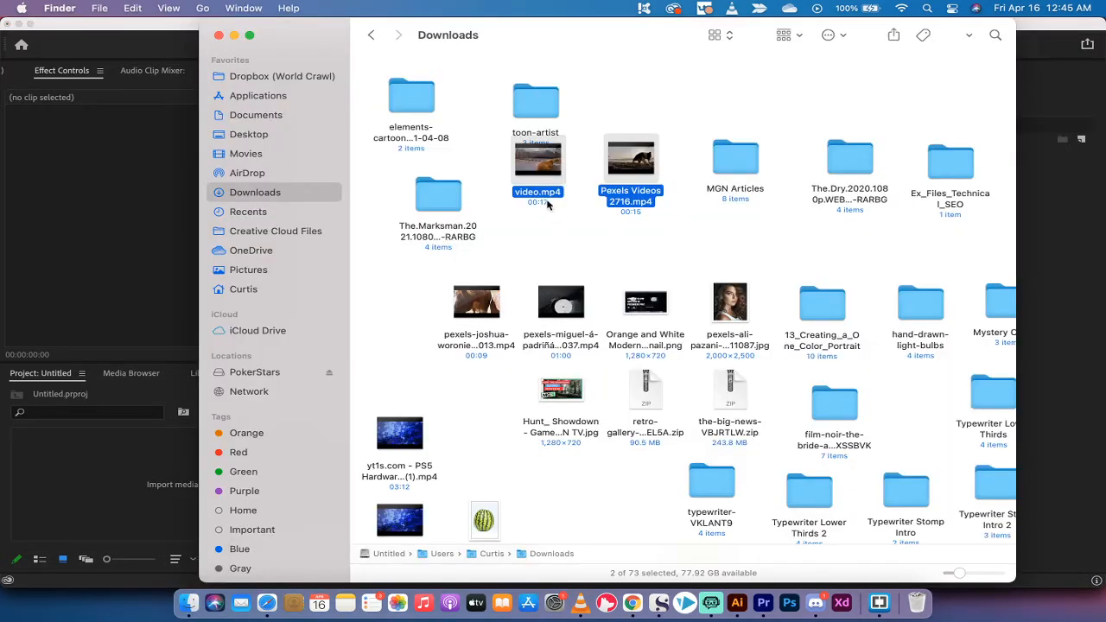
drag(545, 198, 123, 479)
key(super+Tab)
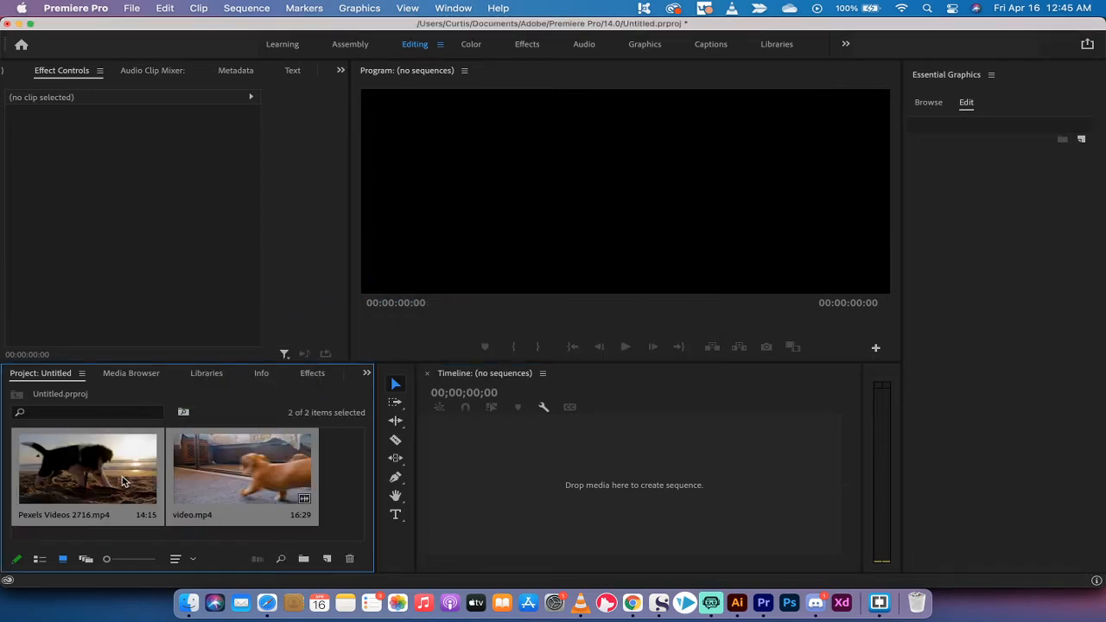
Create a sequence from Pexels Videos 2716.mp4 and set the Program monitor zoom to Fit
click(346, 476)
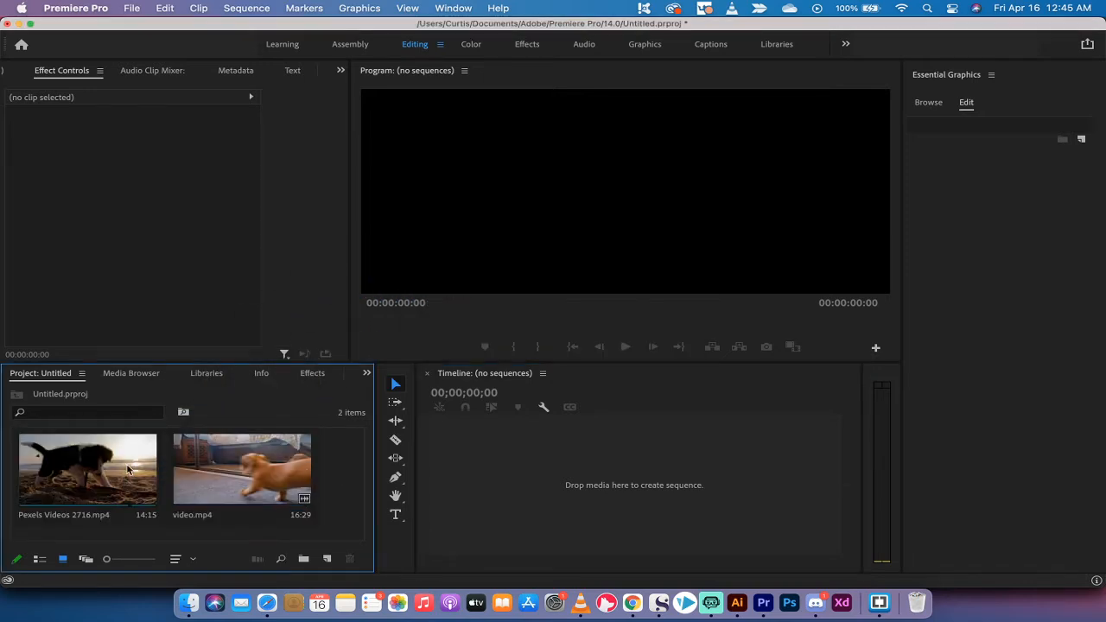
drag(83, 471, 516, 480)
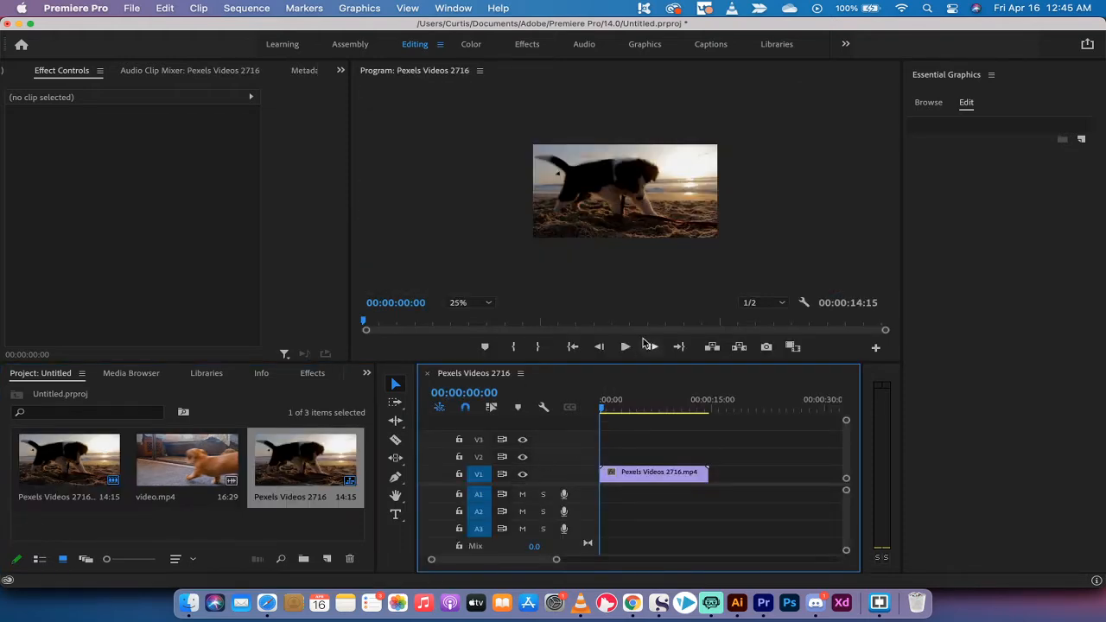
click(478, 306)
click(469, 315)
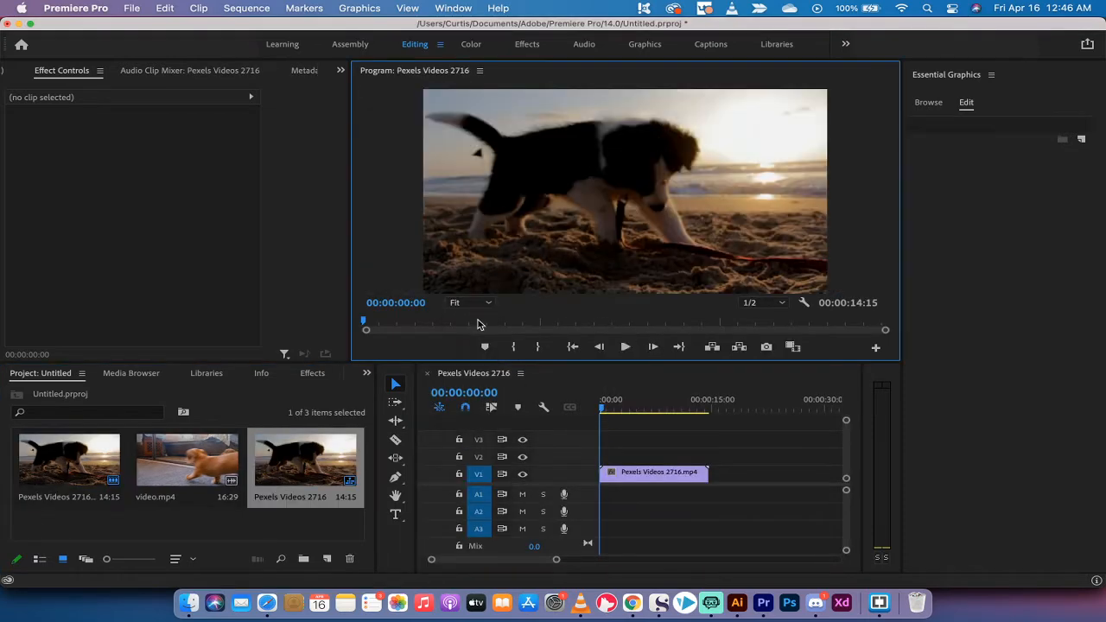
Trim the beach clip to 00:00:04:00
drag(617, 409, 631, 411)
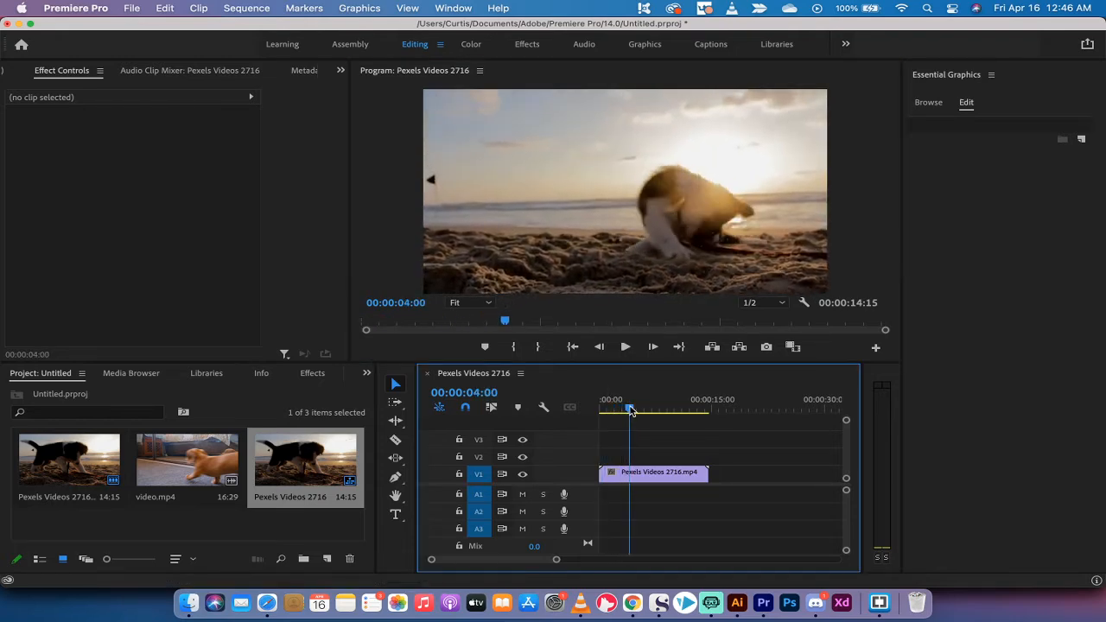
drag(603, 473, 629, 473)
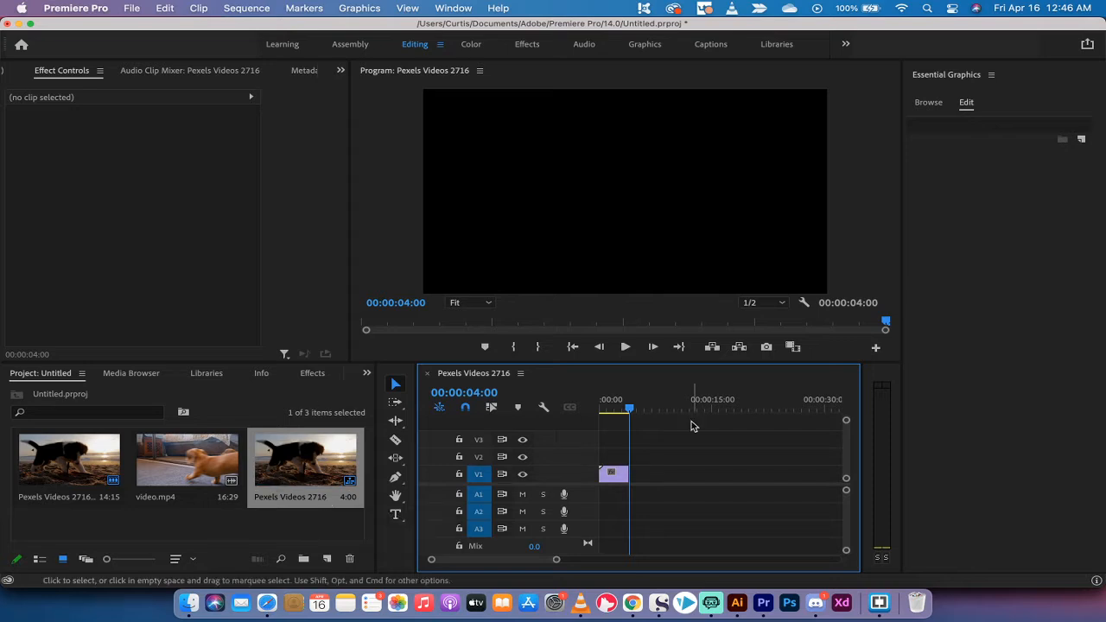
mouse_move(630, 413)
mouse_down()
mouse_move(600, 414)
mouse_move(609, 412)
mouse_up()
Place video.mp4 on V2 above the beach clip and trim it to four seconds
click(158, 450)
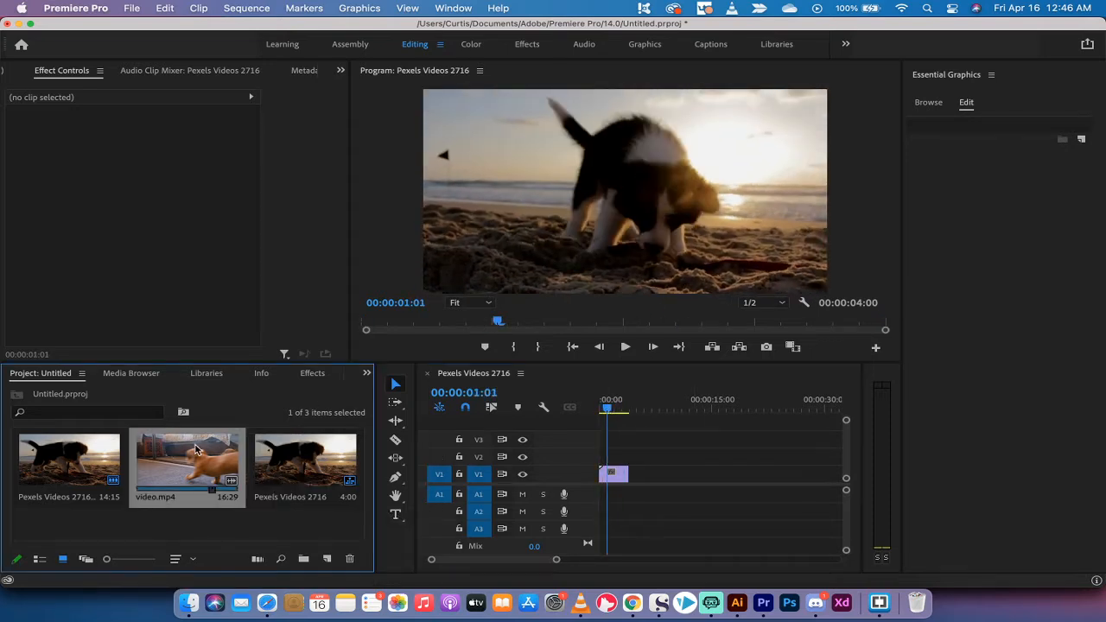
drag(166, 464, 602, 459)
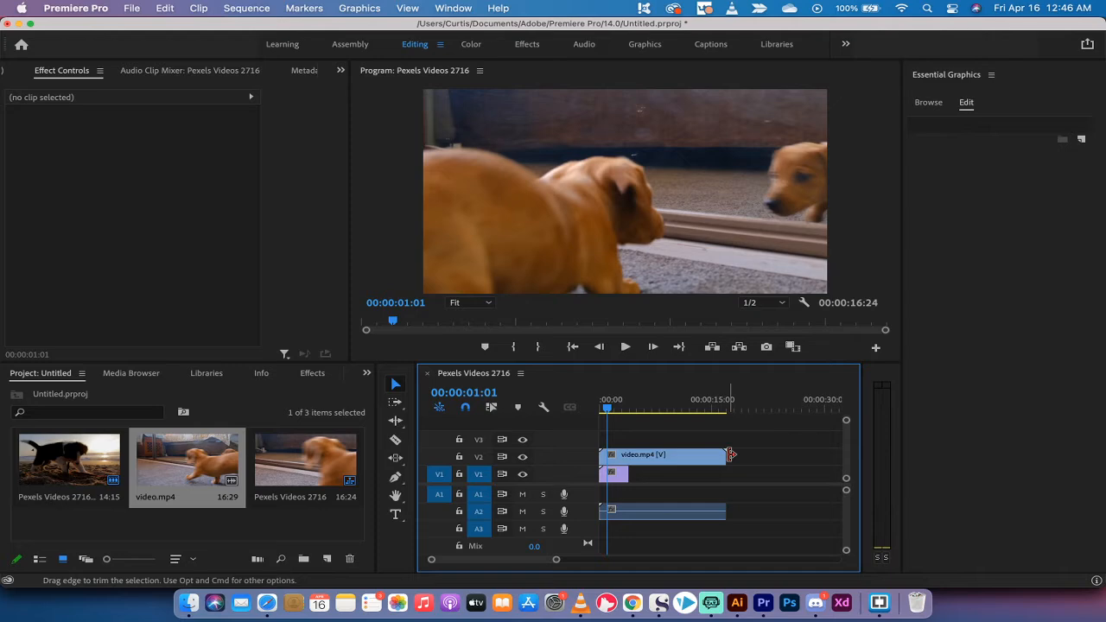
drag(728, 455, 630, 464)
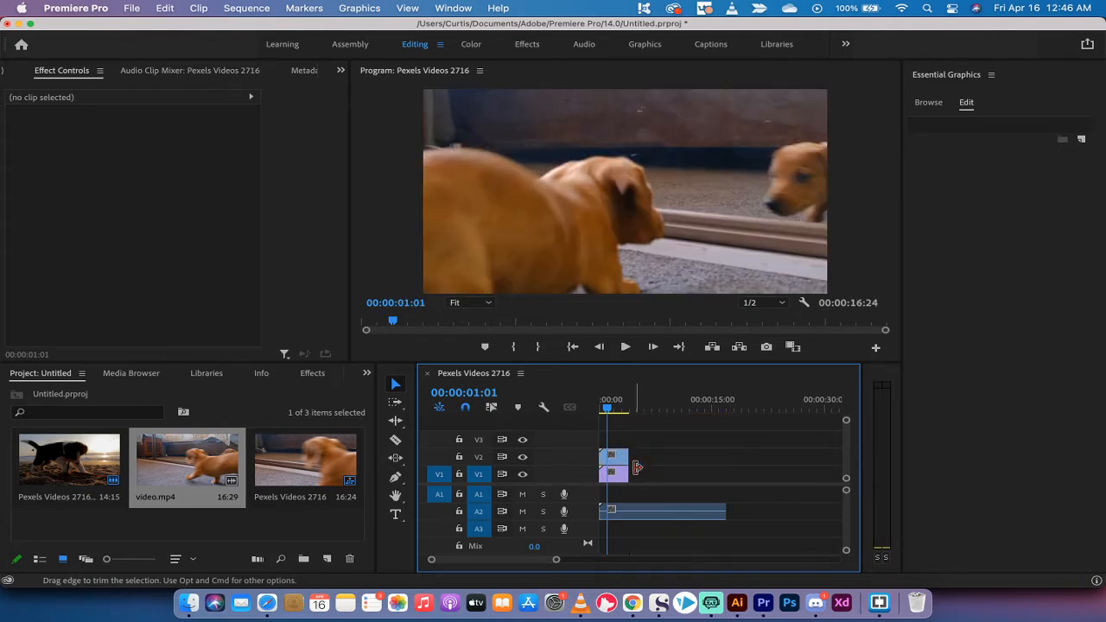
Delete video.mp4's A2 audio and zoom the timeline in on the short clips
click(666, 513)
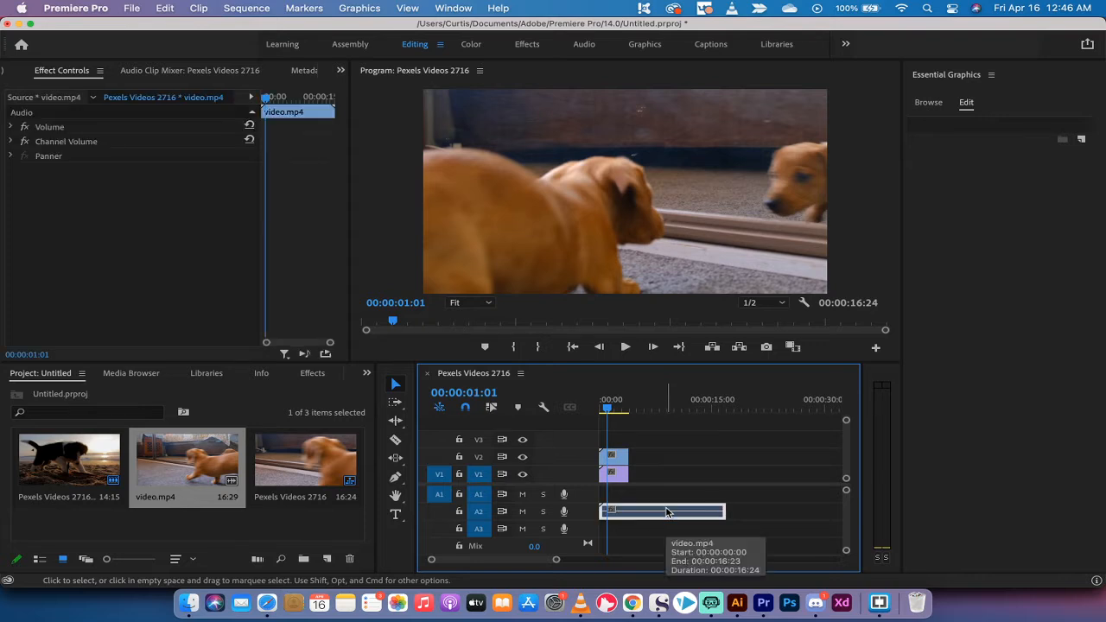
key(Delete)
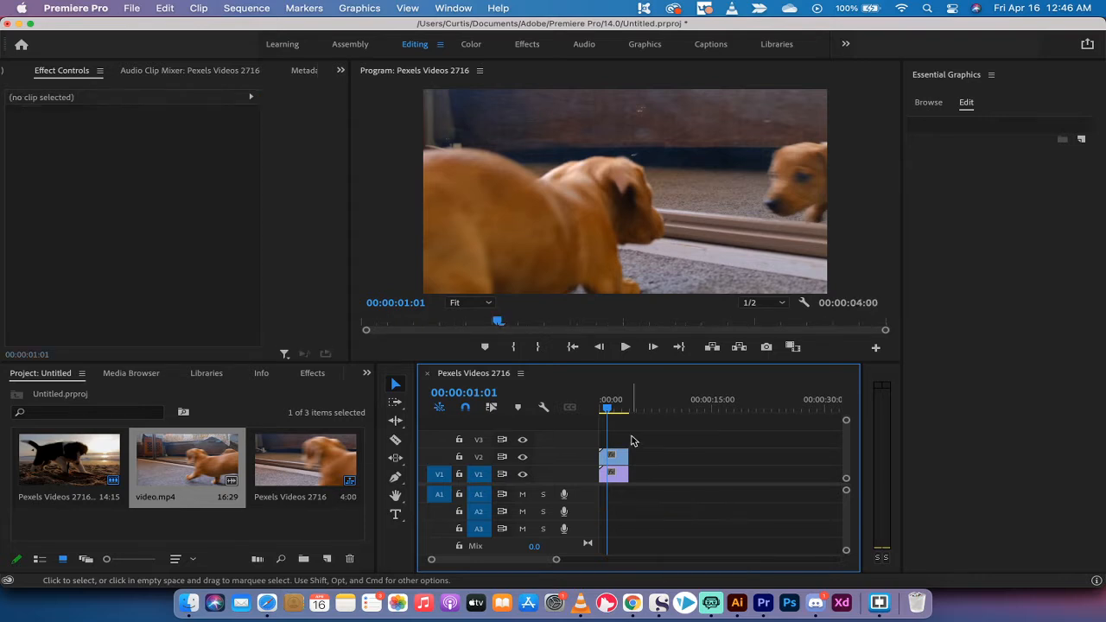
mouse_move(559, 562)
mouse_down()
mouse_move(546, 560)
mouse_move(555, 563)
mouse_up()
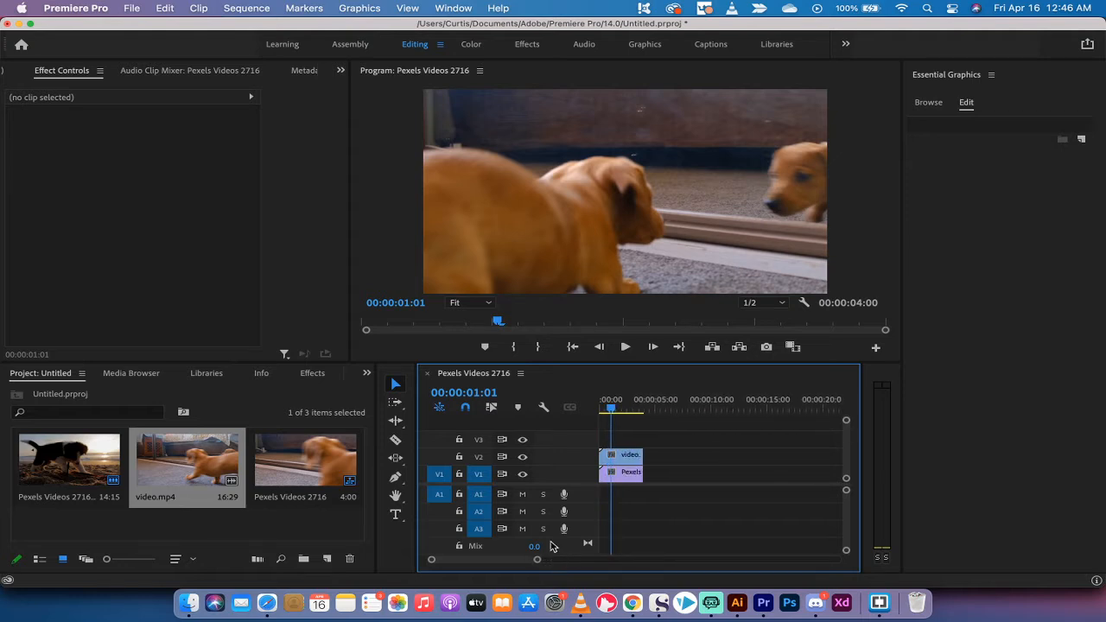
Set the preview zoom to 25% and scale video.mp4 to fit the sequence frame
click(456, 305)
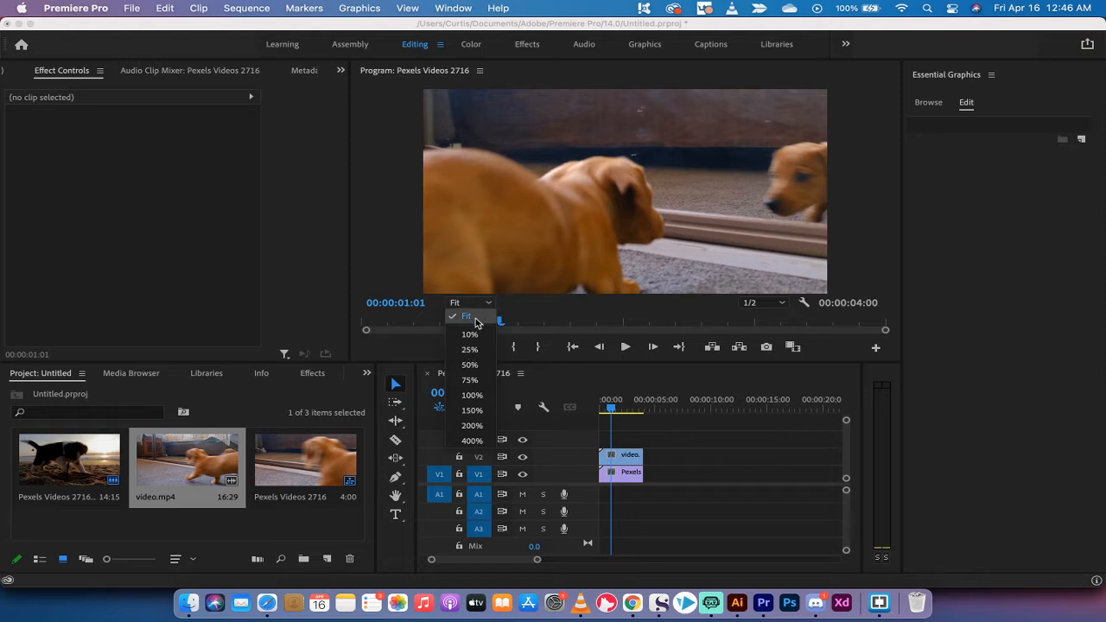
click(469, 349)
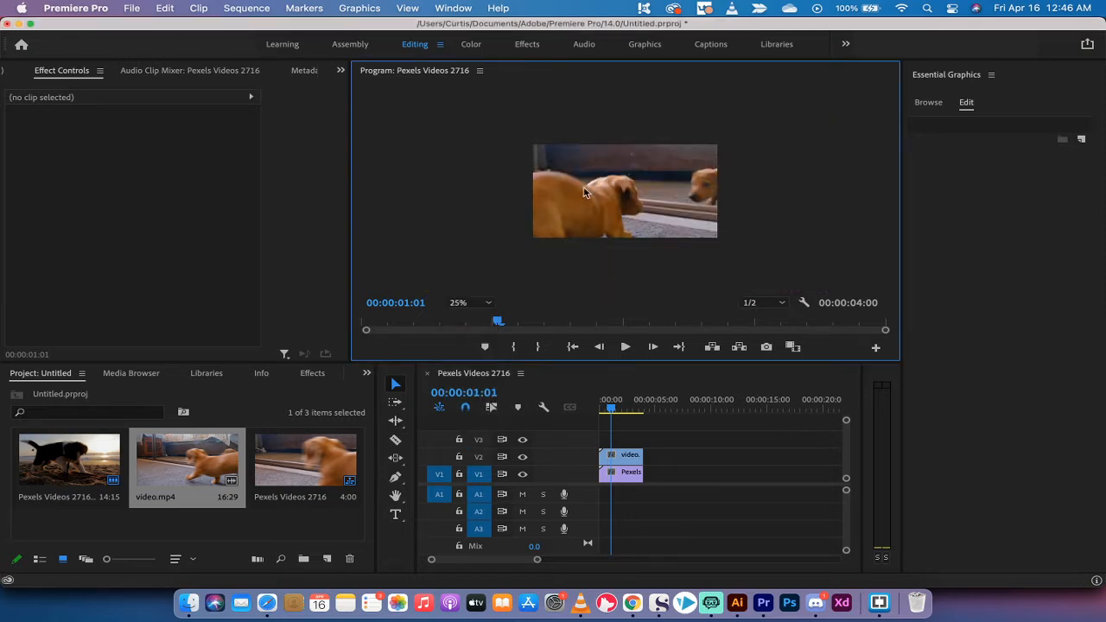
click(559, 197)
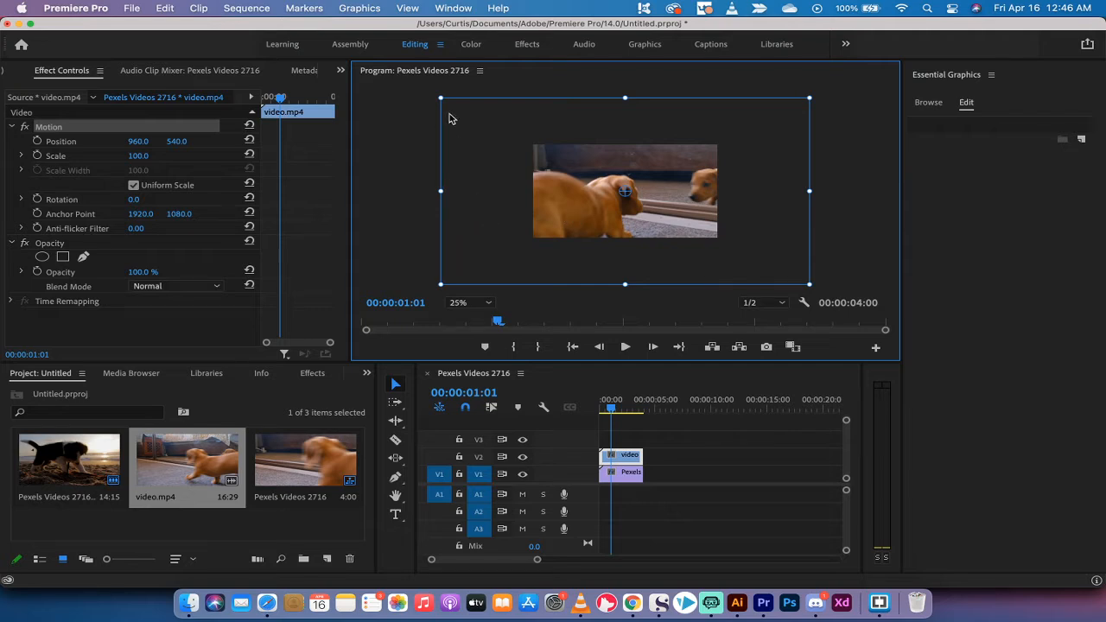
right_click(630, 459)
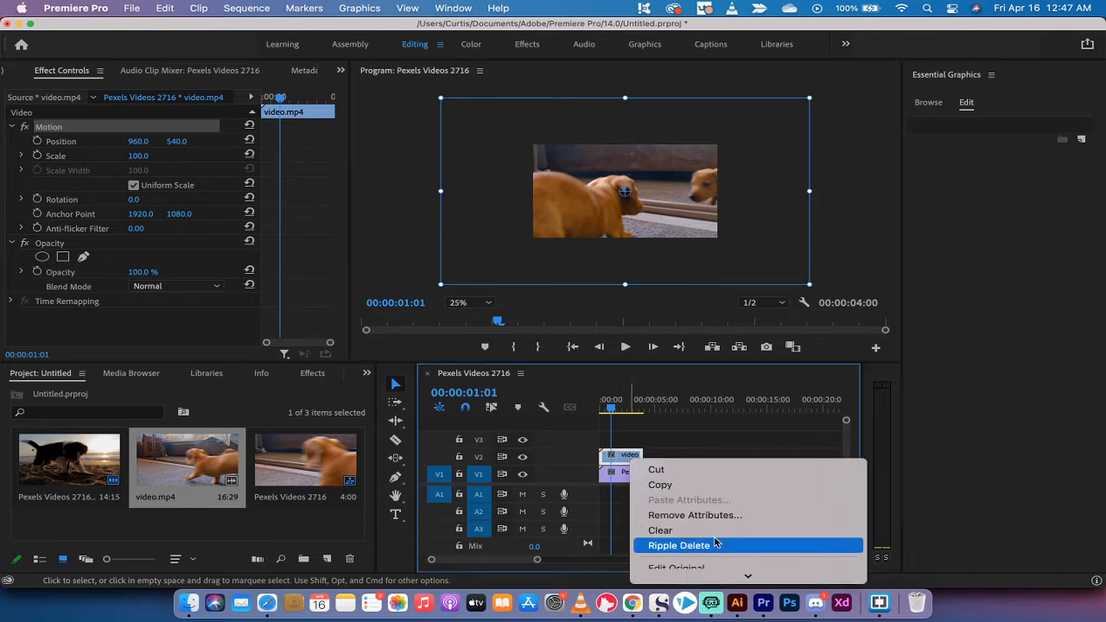
scroll(716, 541, down, 10)
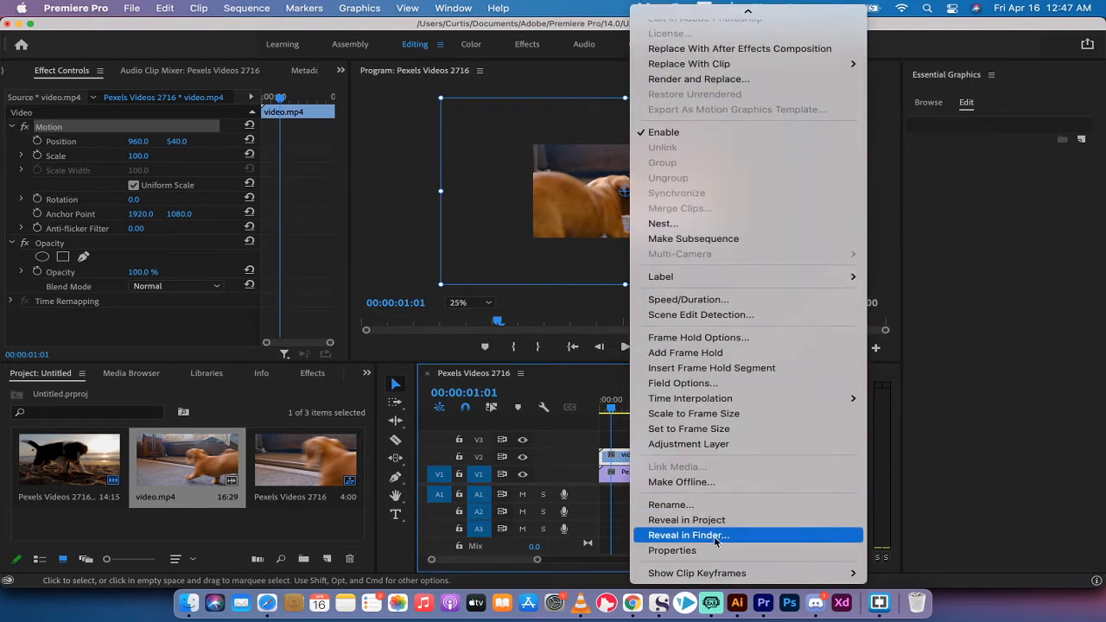
click(716, 430)
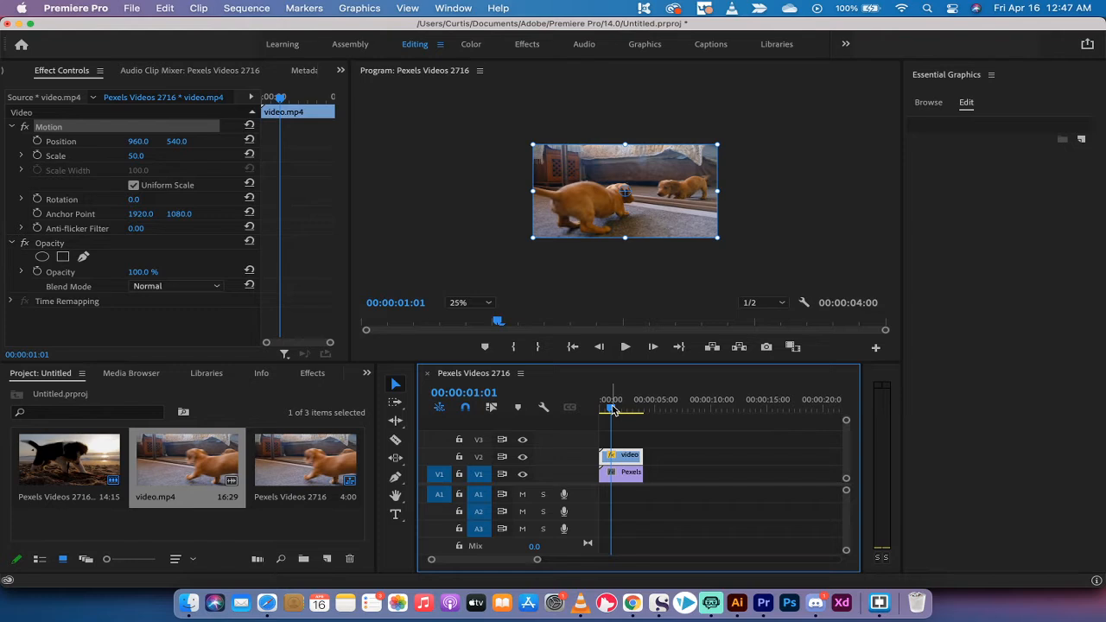
Compare the Effect Controls settings of the V1 Pexels clip and the V2 video.mp4 clip
click(617, 473)
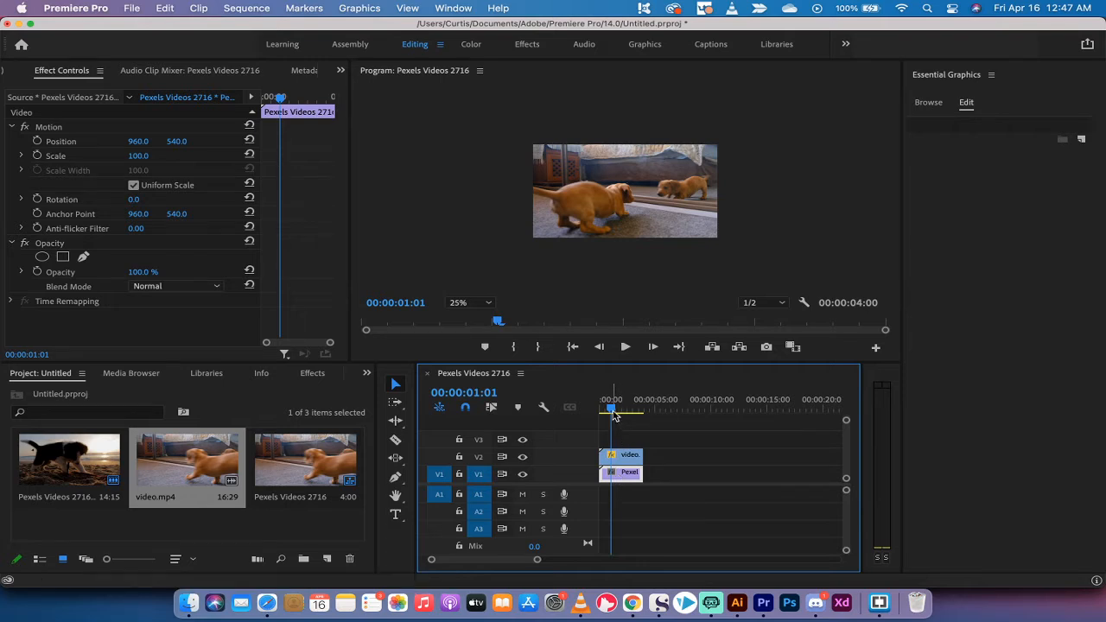
drag(613, 411, 615, 414)
click(621, 461)
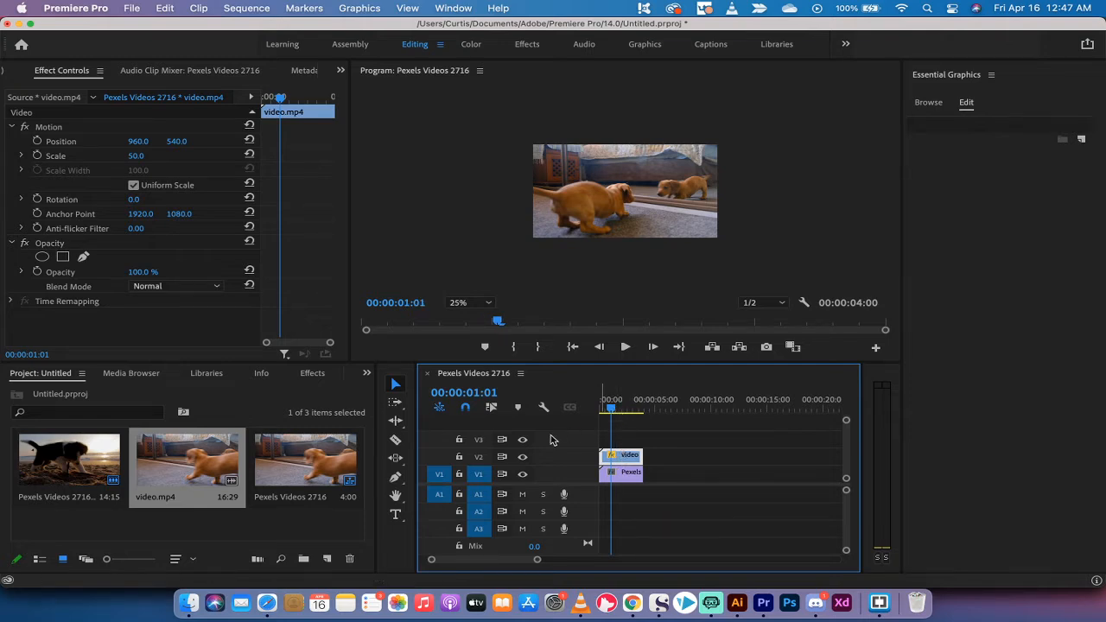
In the Effects workspace, search 'crop' and apply the Crop effect to video.mp4 on V2
click(480, 457)
click(528, 45)
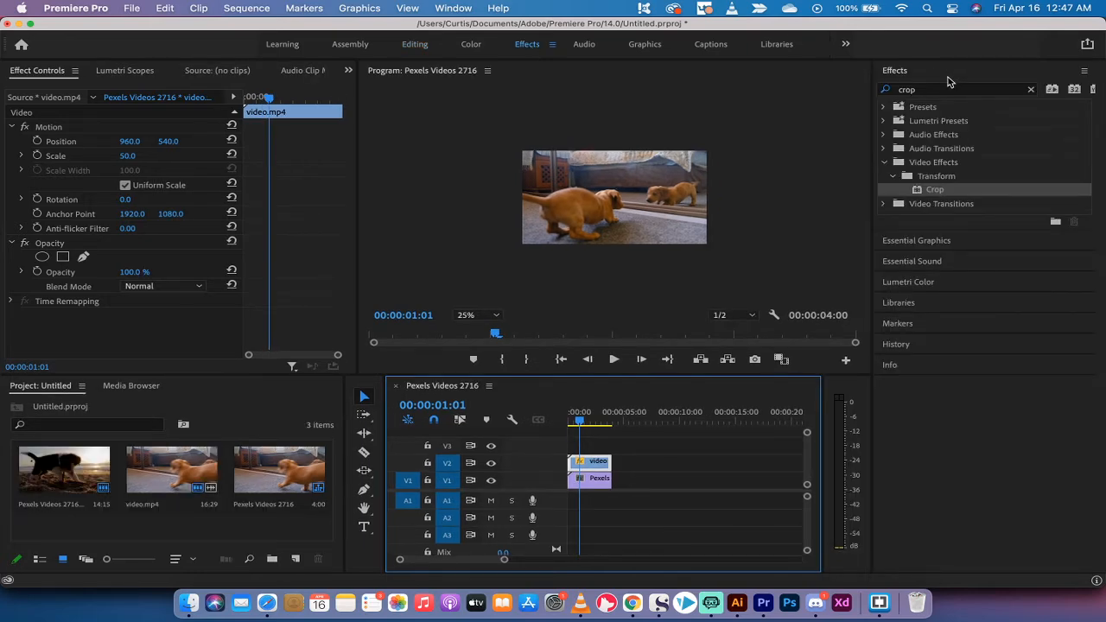
click(458, 7)
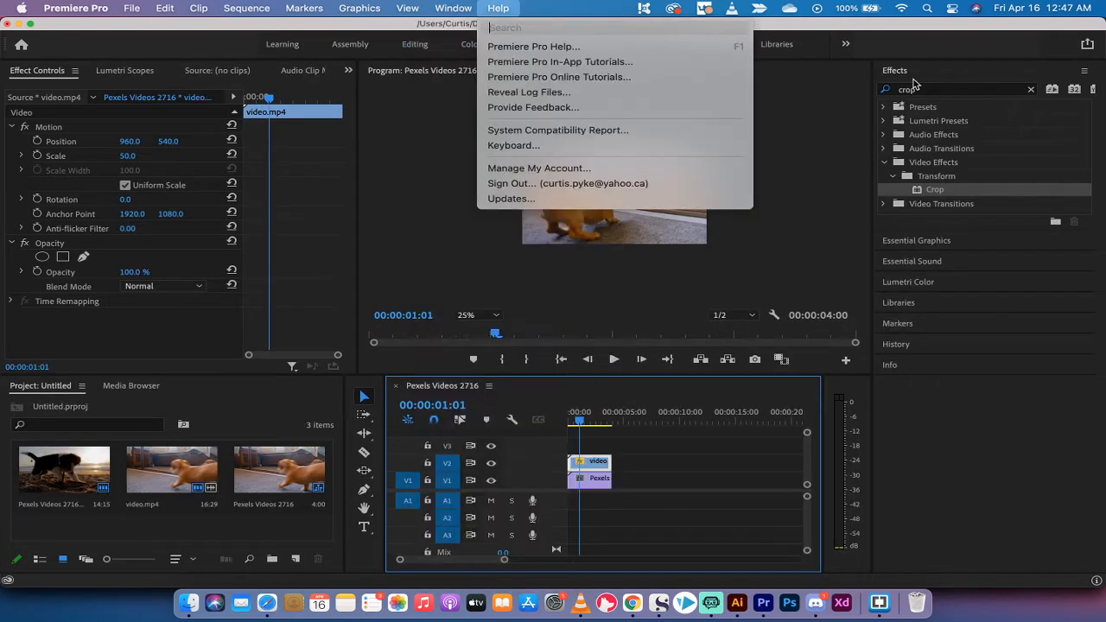
mouse_move(453, 8)
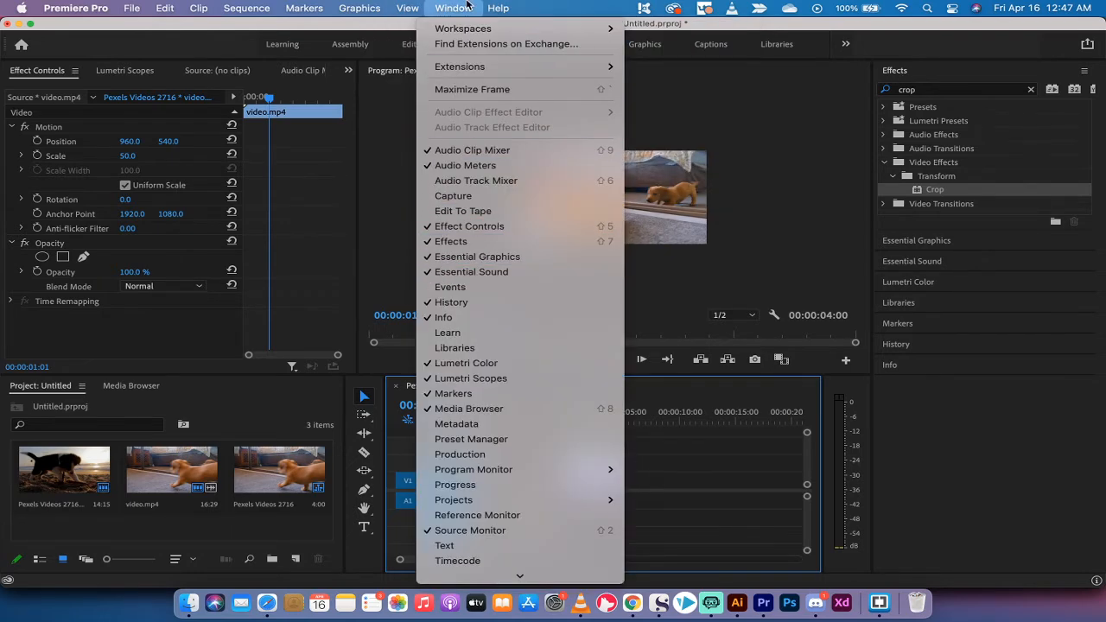
click(470, 6)
click(959, 90)
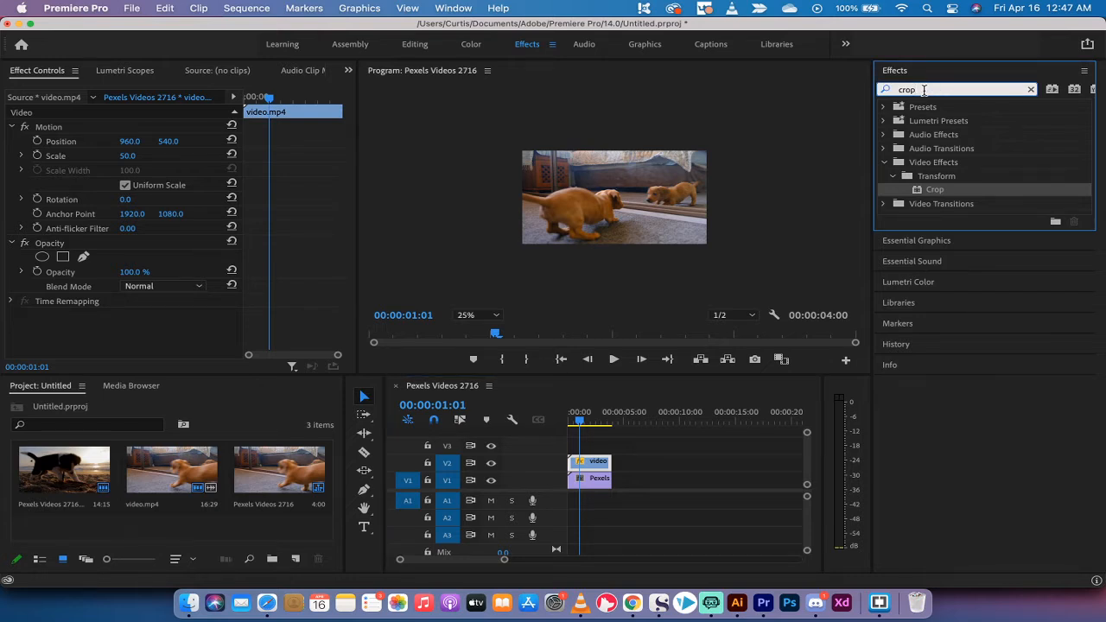
click(935, 189)
drag(949, 192, 586, 462)
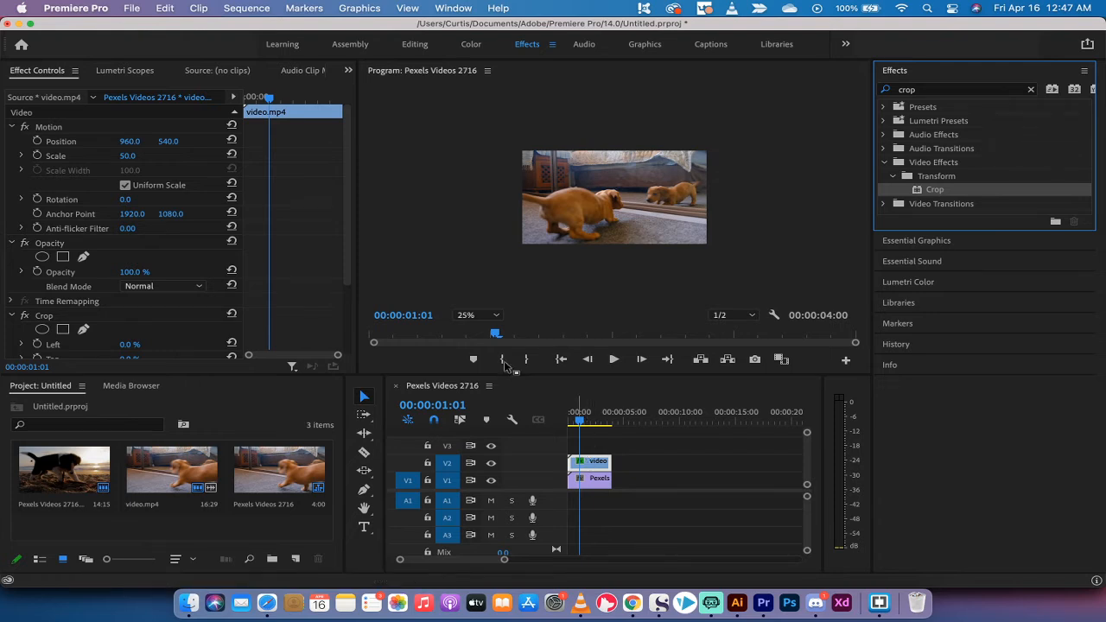
Set video.mp4's Crop to Left 0% and Right 50%
click(45, 315)
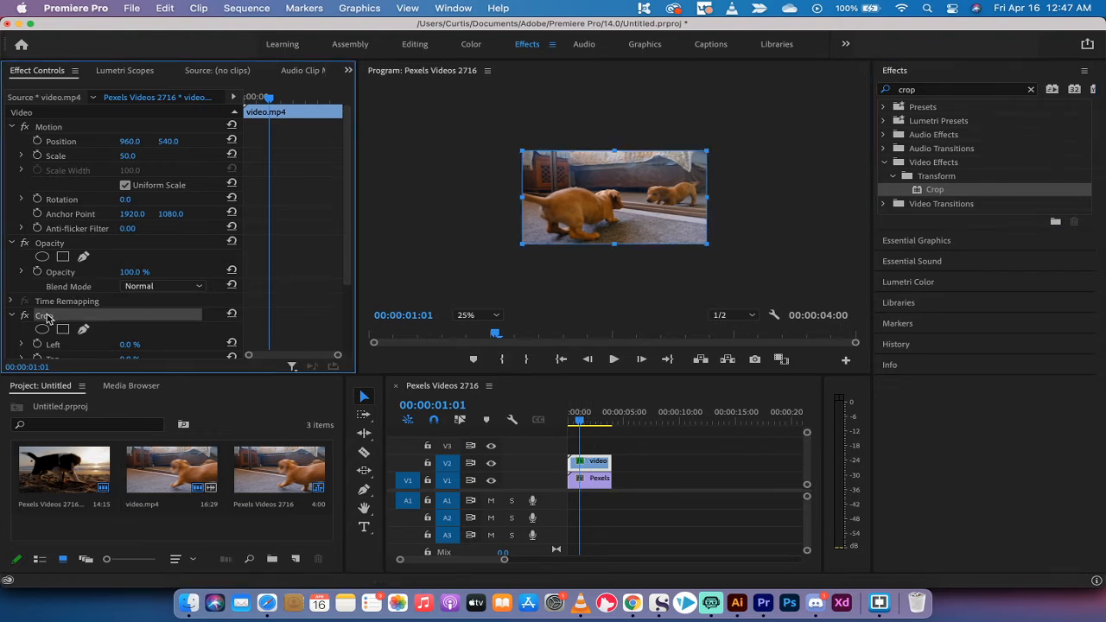
scroll(45, 316, down, 1)
scroll(48, 294, down, 2)
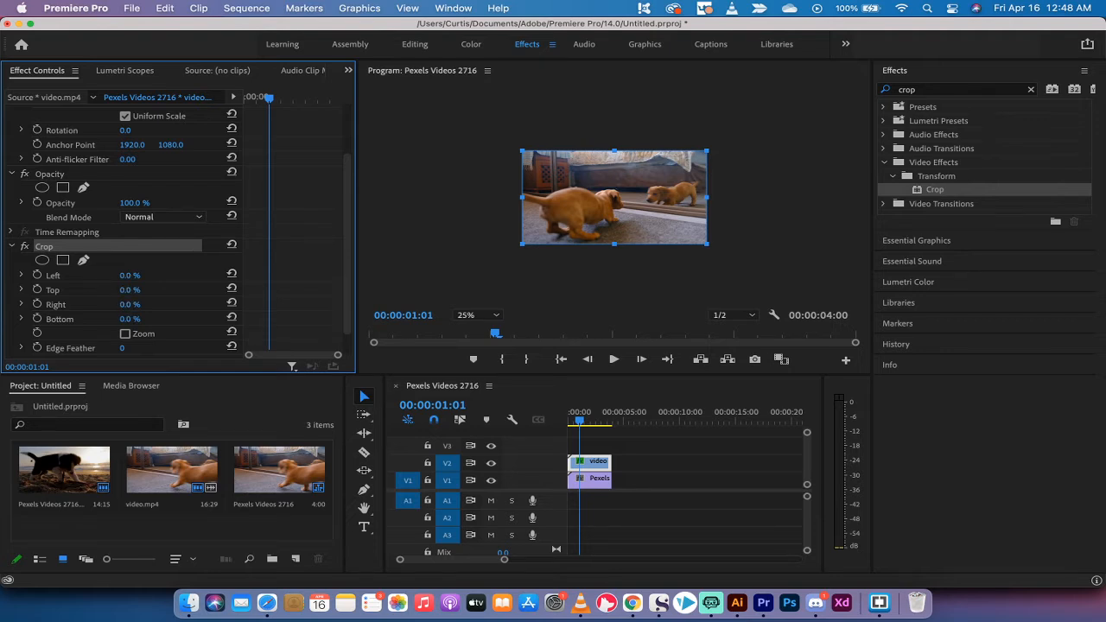
drag(129, 304, 161, 304)
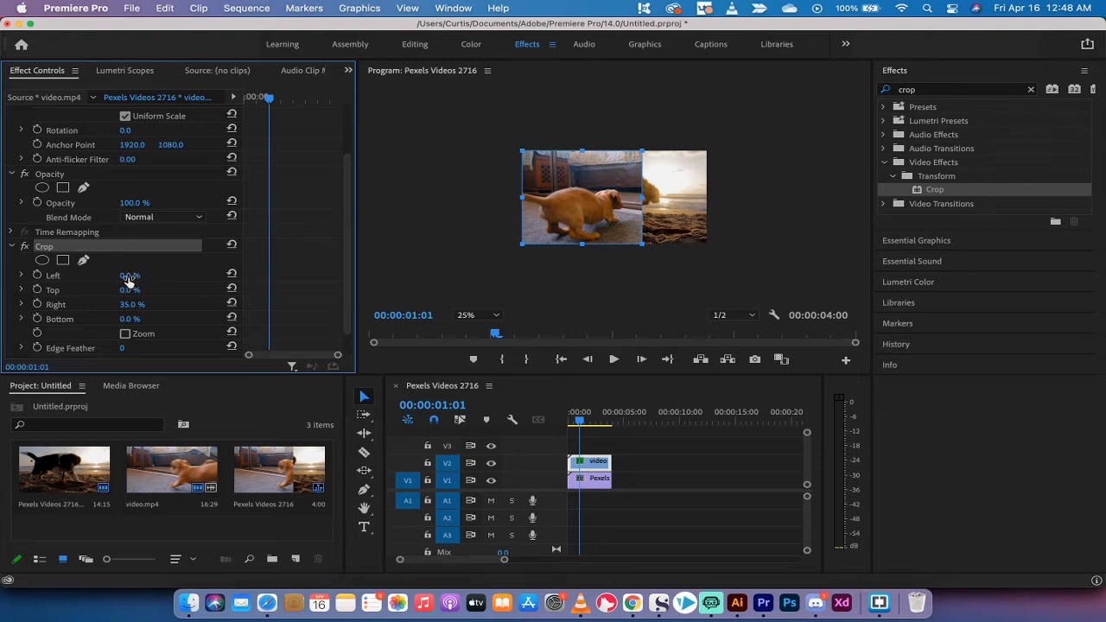
drag(127, 276, 140, 276)
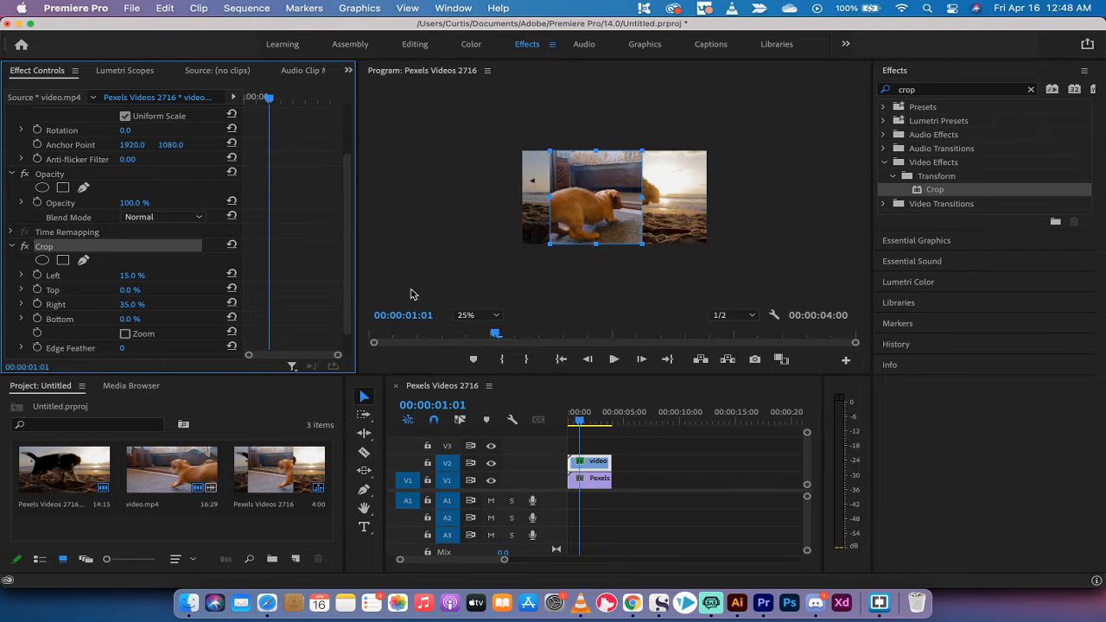
Preview the crop playback and slide the cropped clip toward the frame's left side
drag(584, 425, 544, 424)
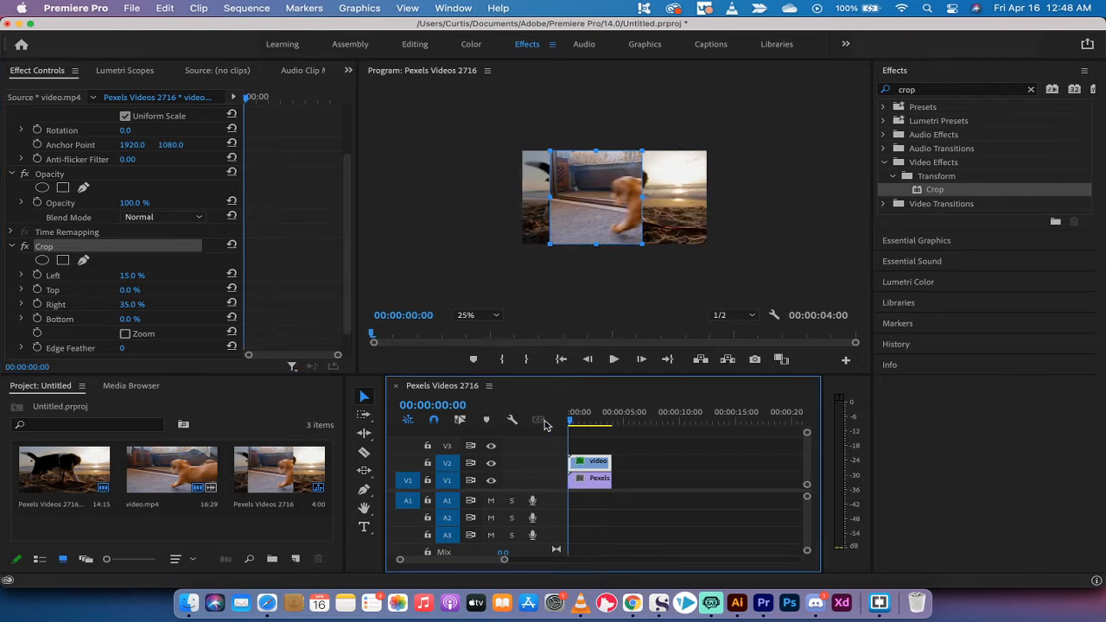
key(space)
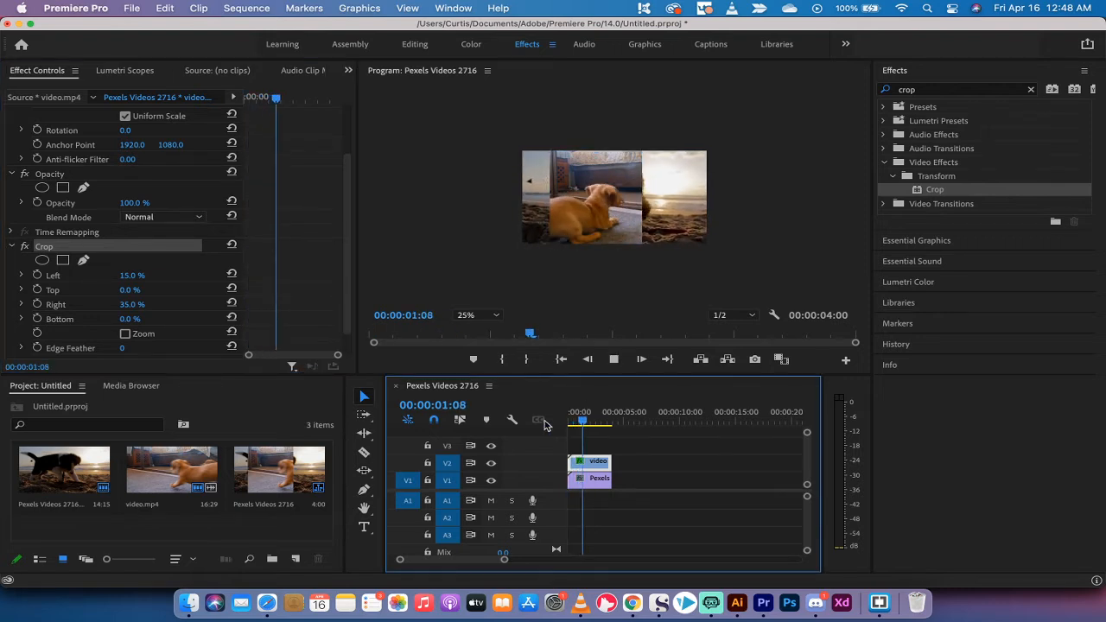
key(space)
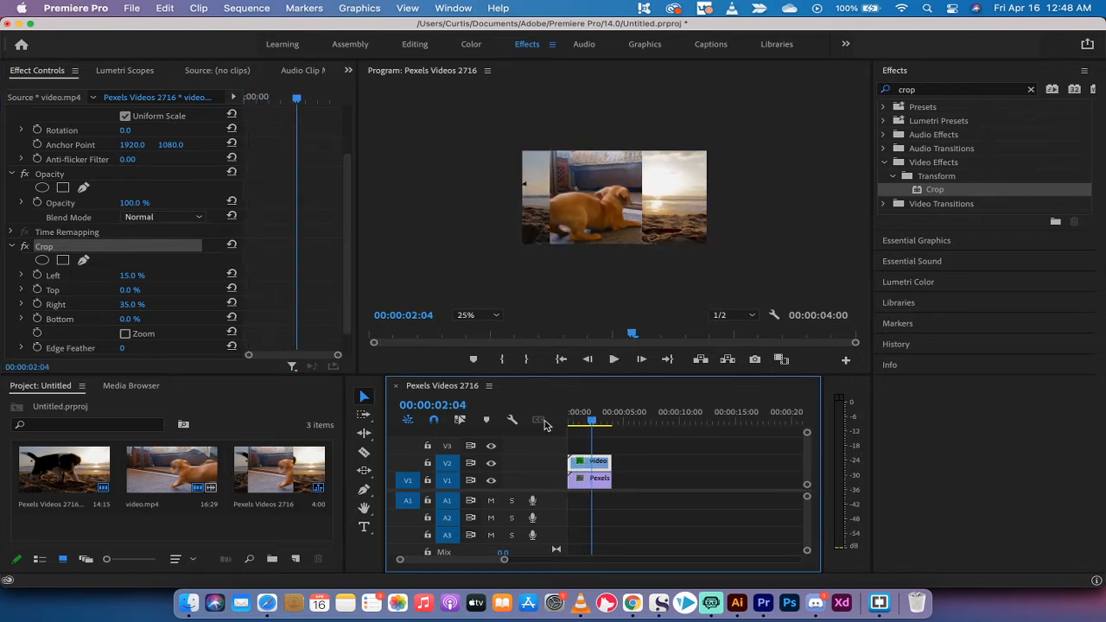
click(604, 226)
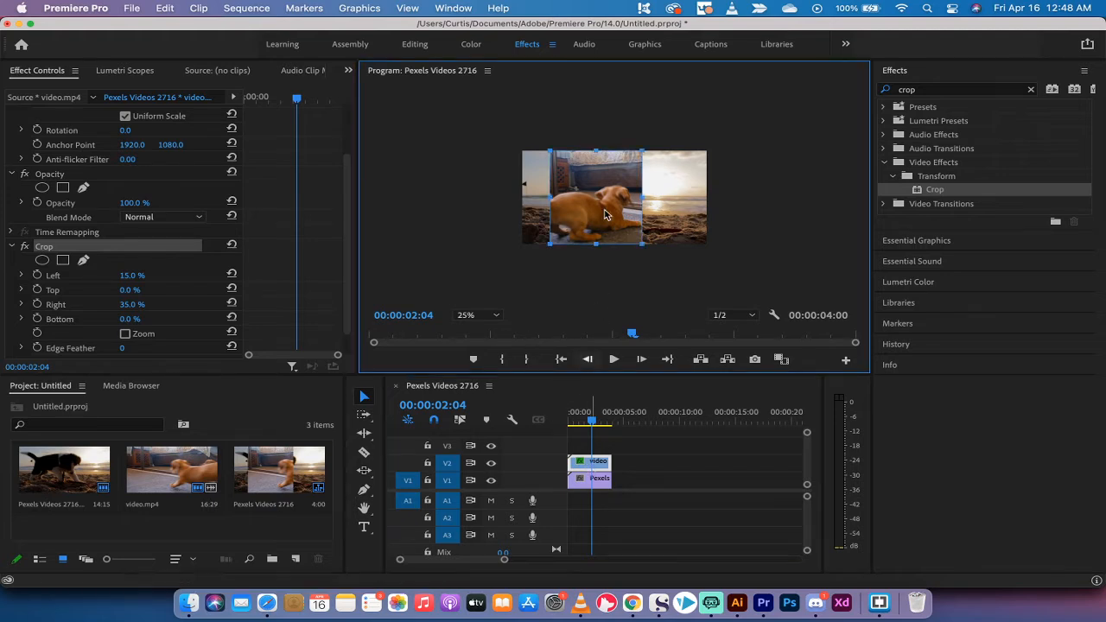
drag(610, 187, 580, 193)
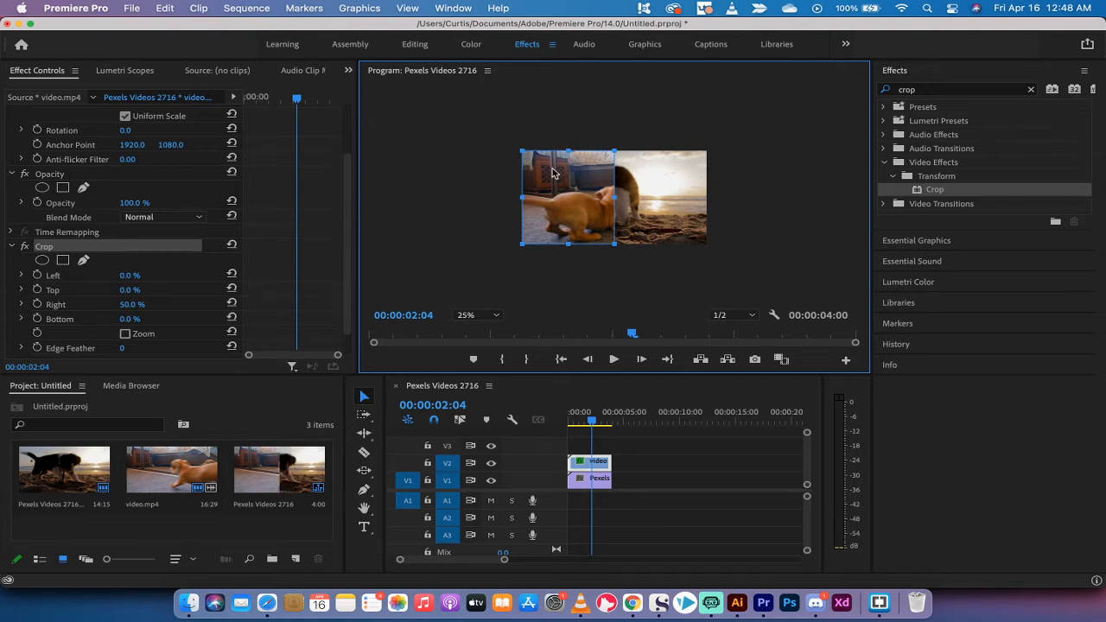
click(649, 482)
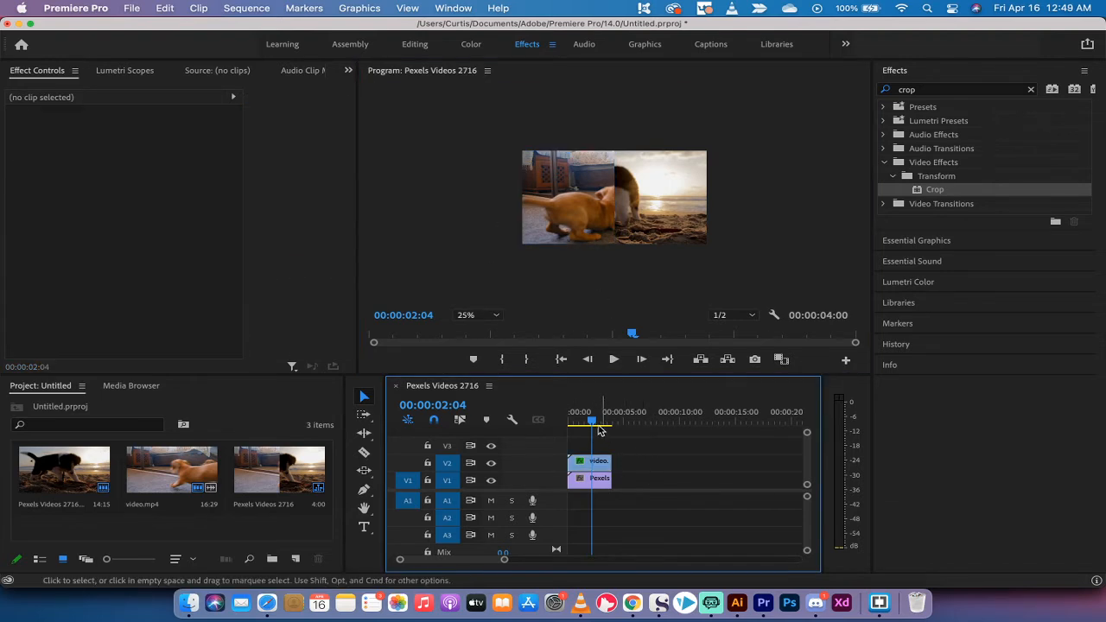
Hide the V2 track output and select the beach puppy clip on V1
drag(592, 421, 574, 420)
click(675, 218)
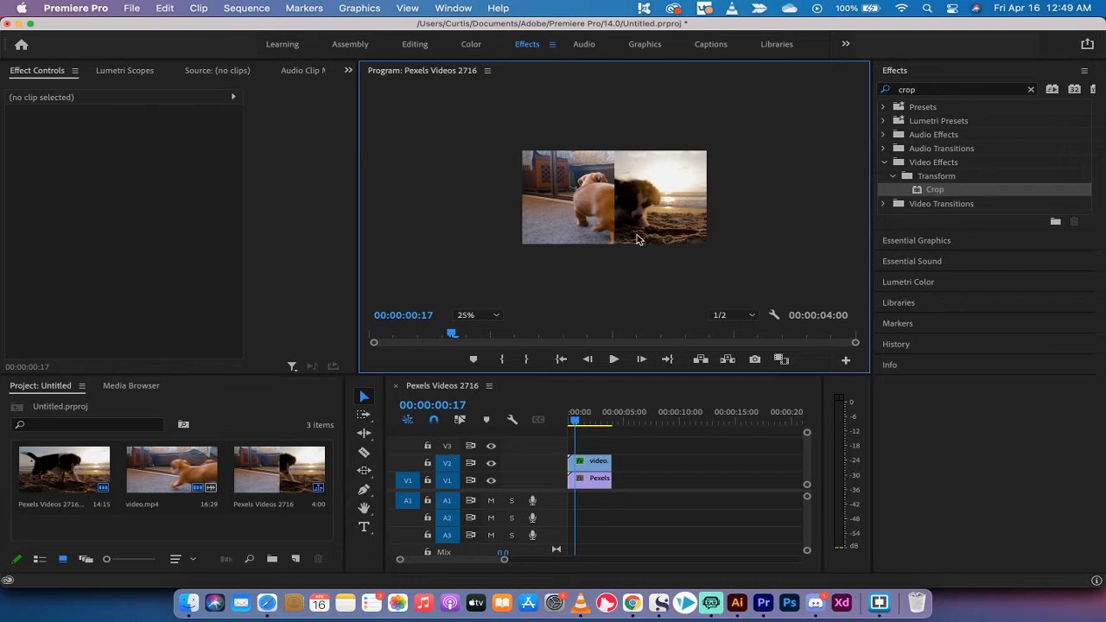
click(491, 465)
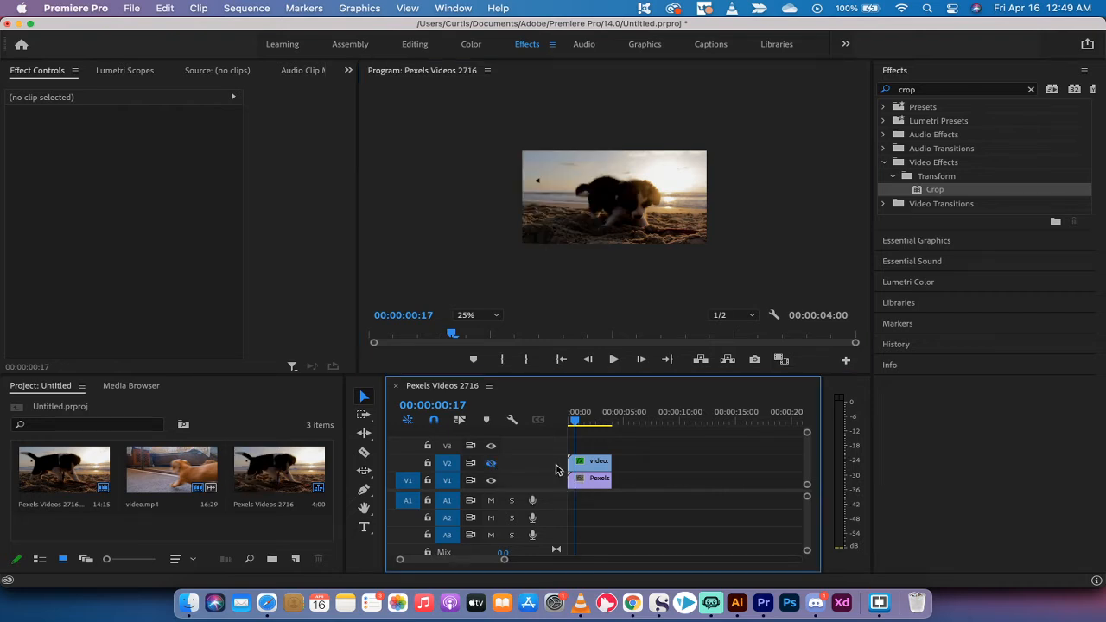
click(590, 480)
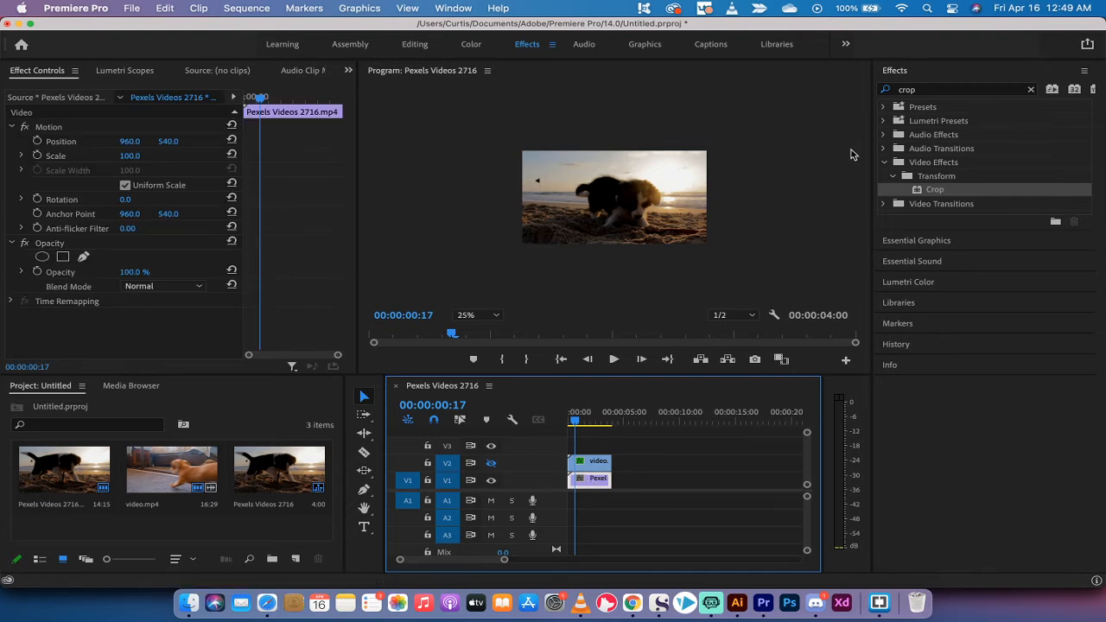
Apply the Crop effect to the Pexels beach clip on V1
drag(930, 189, 582, 480)
click(929, 191)
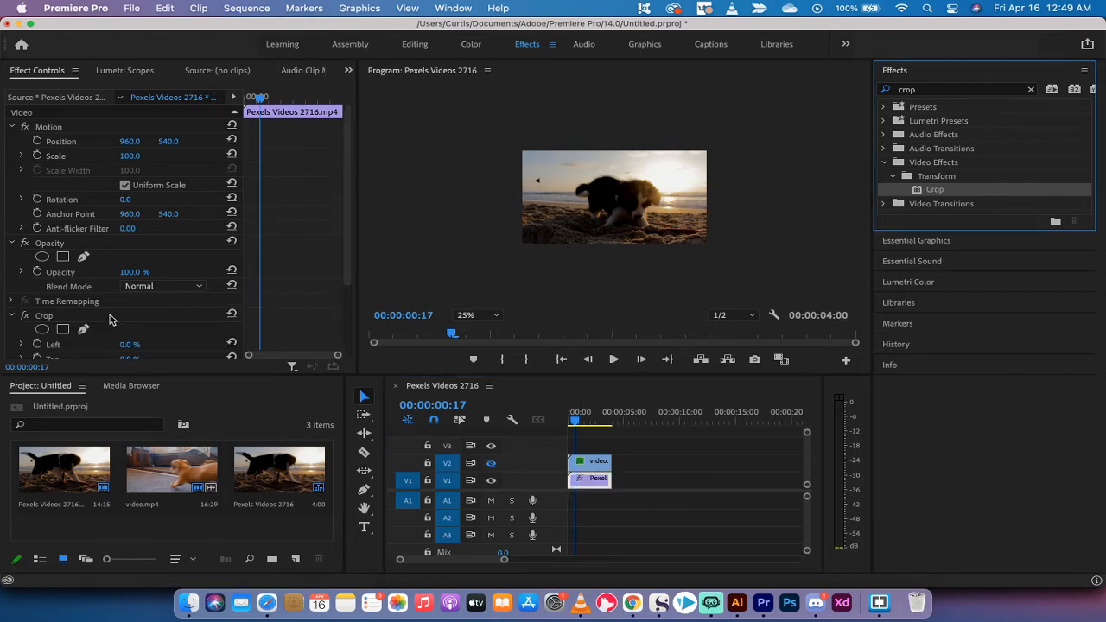
click(50, 318)
scroll(52, 318, down, 2)
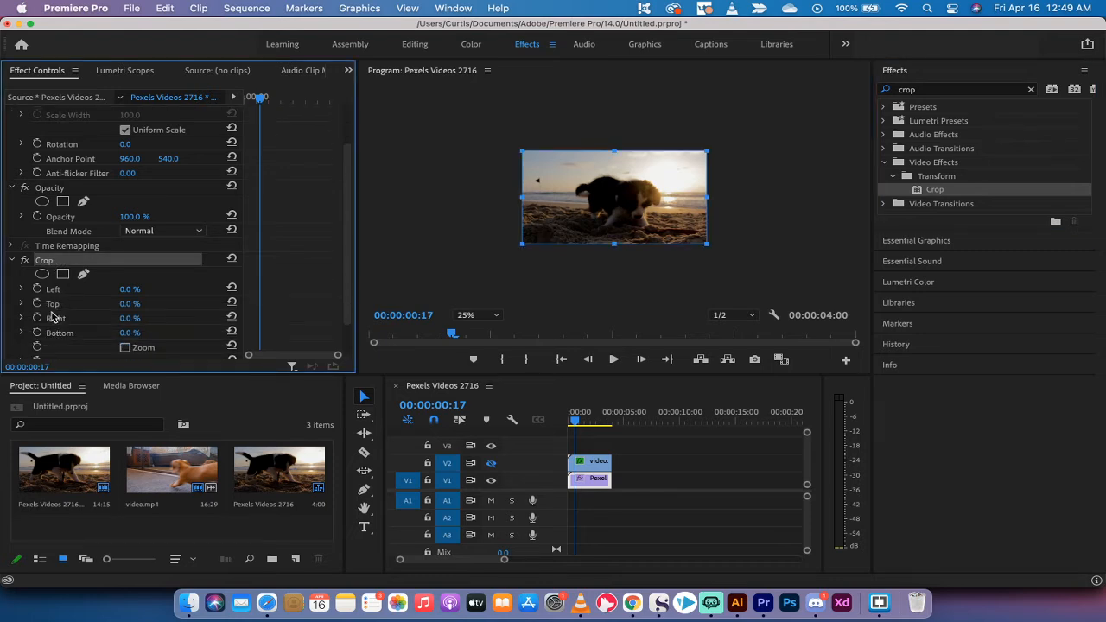
click(582, 421)
drag(582, 421, 588, 423)
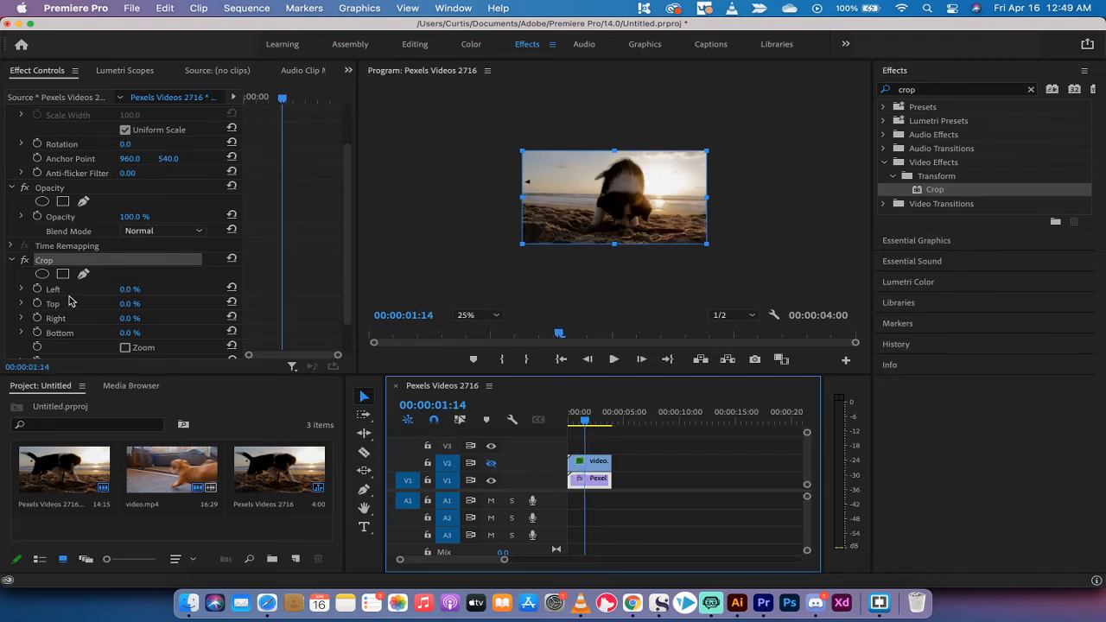
Crop the beach clip to Left 50% and Right 0%, shifting it toward the right half
drag(149, 291, 171, 291)
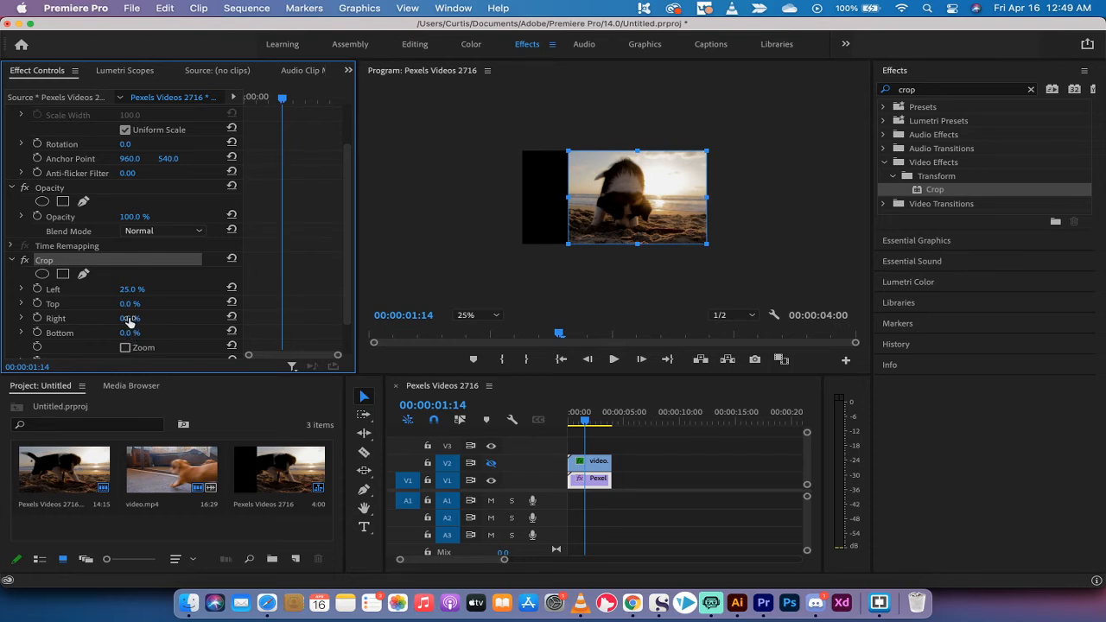
drag(130, 318, 151, 318)
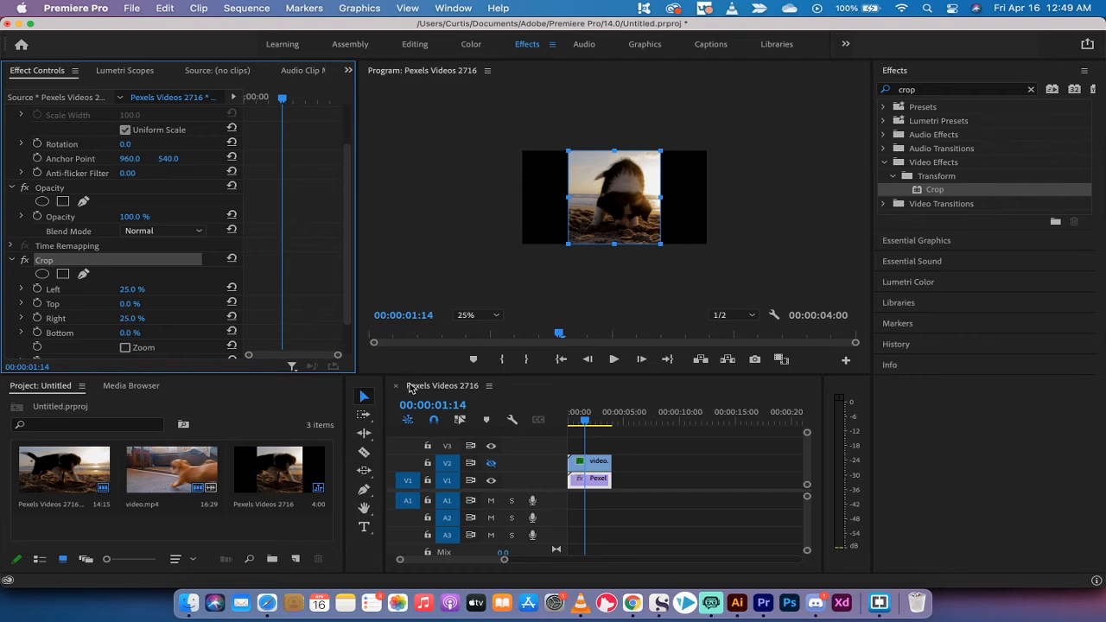
click(491, 464)
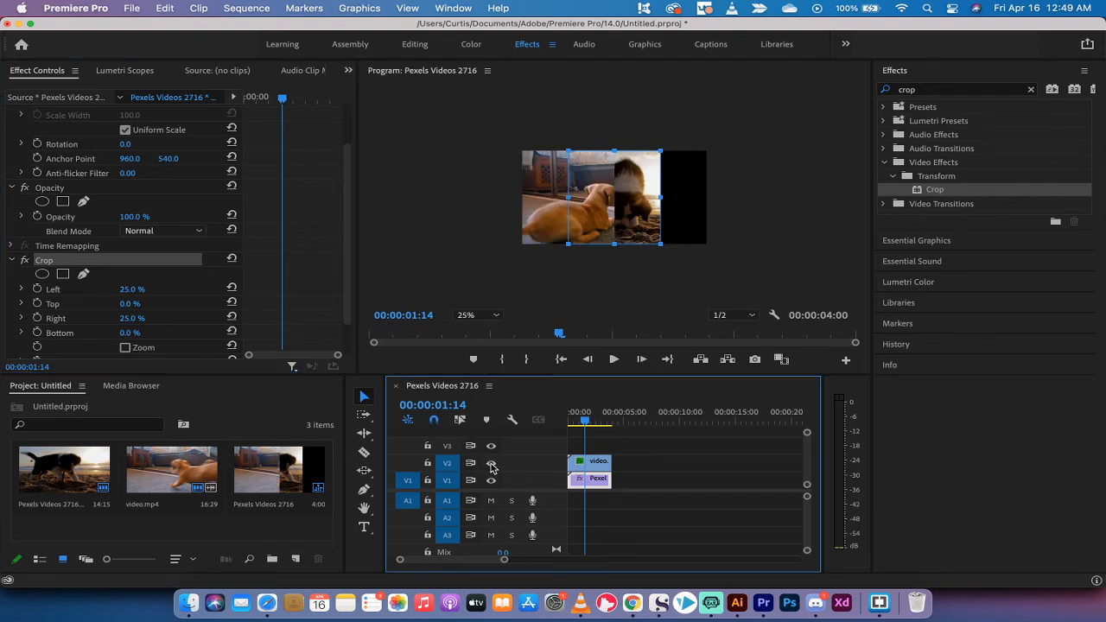
click(491, 466)
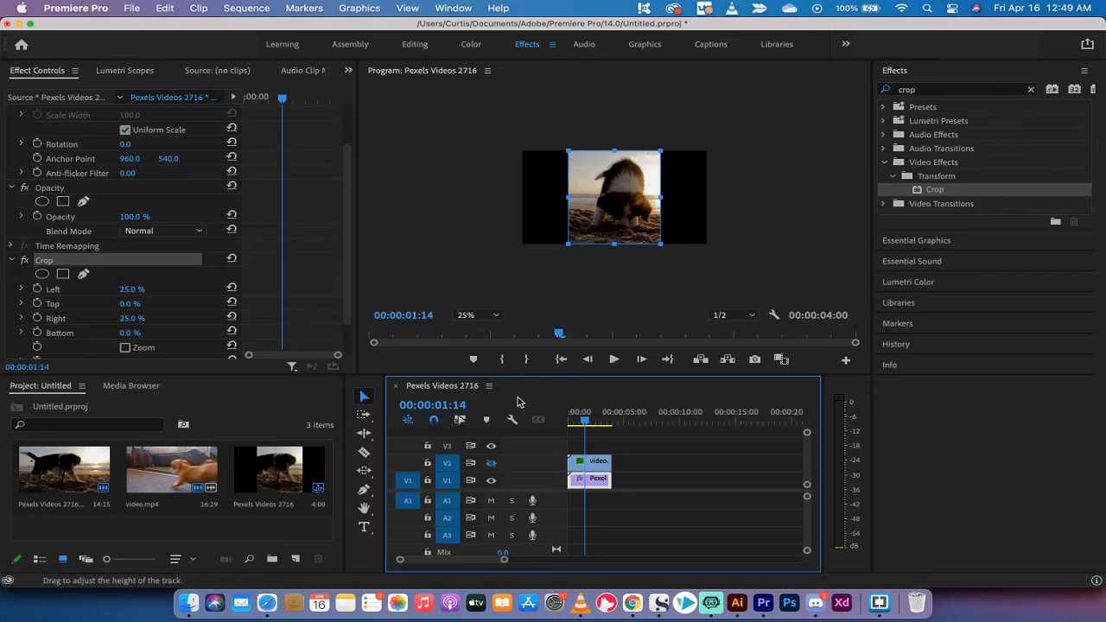
click(601, 213)
drag(600, 213, 644, 211)
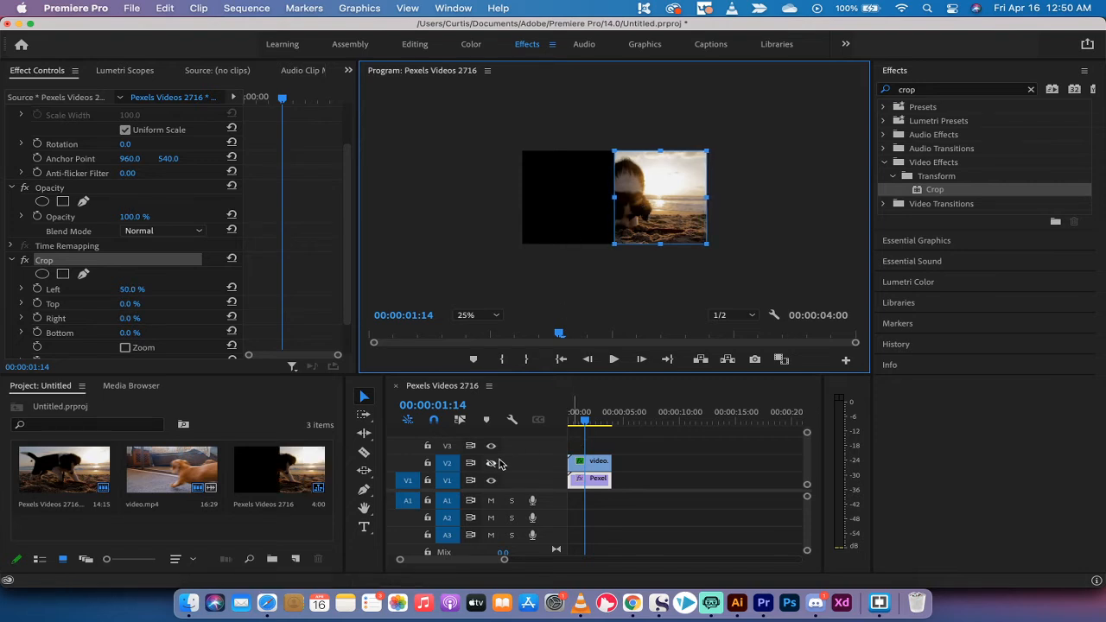
click(349, 115)
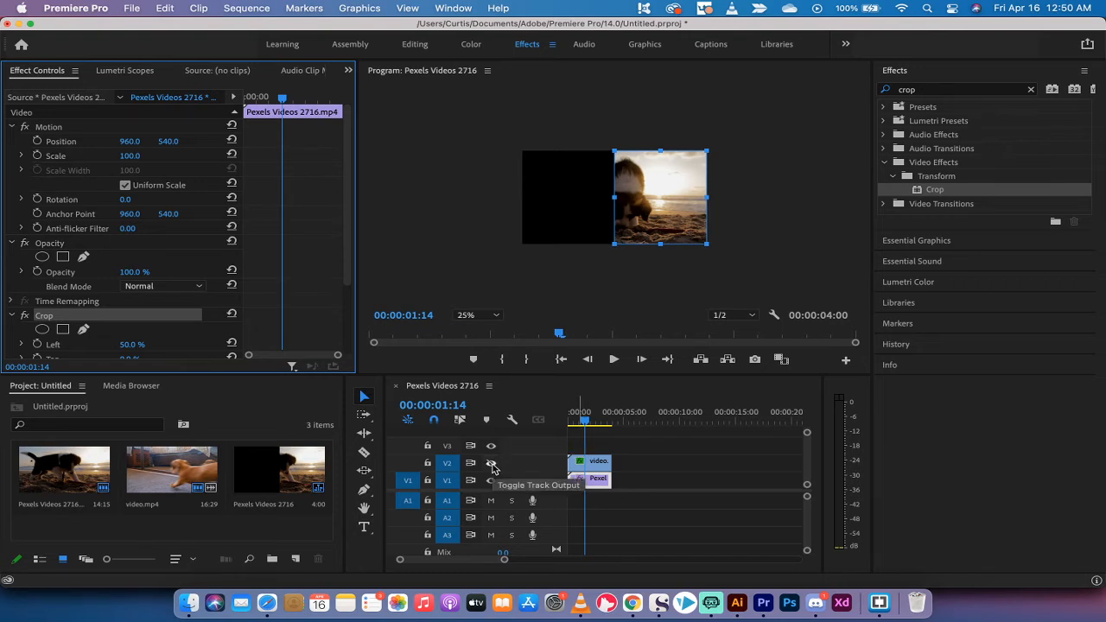
Turn V2 track output back on and scrub to preview the lab puppy left, beach puppy right
click(492, 465)
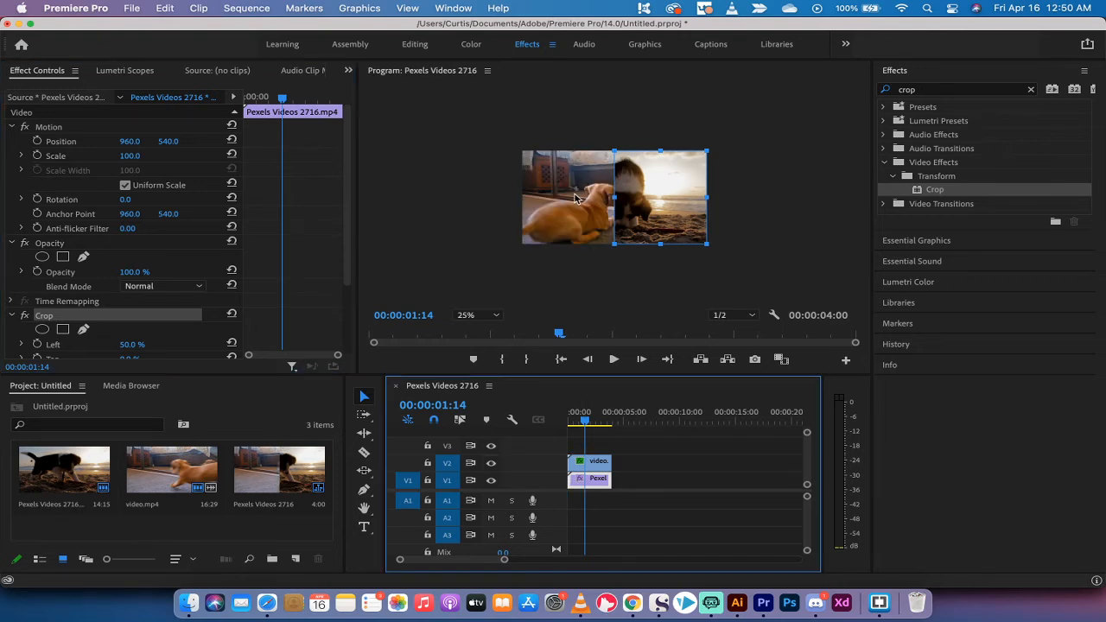
click(474, 216)
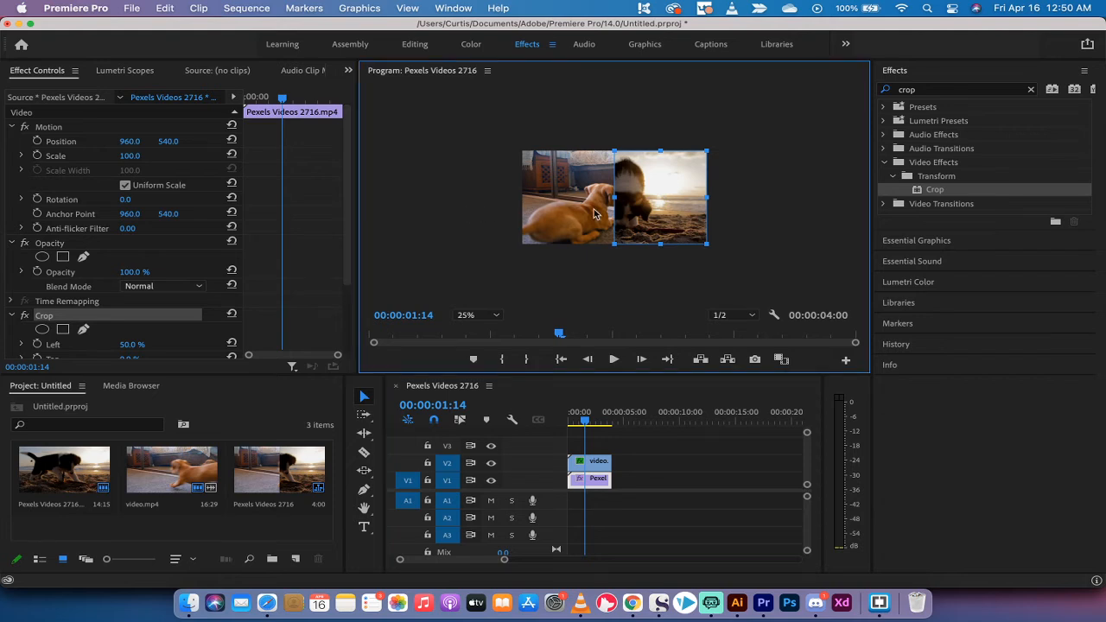
click(648, 475)
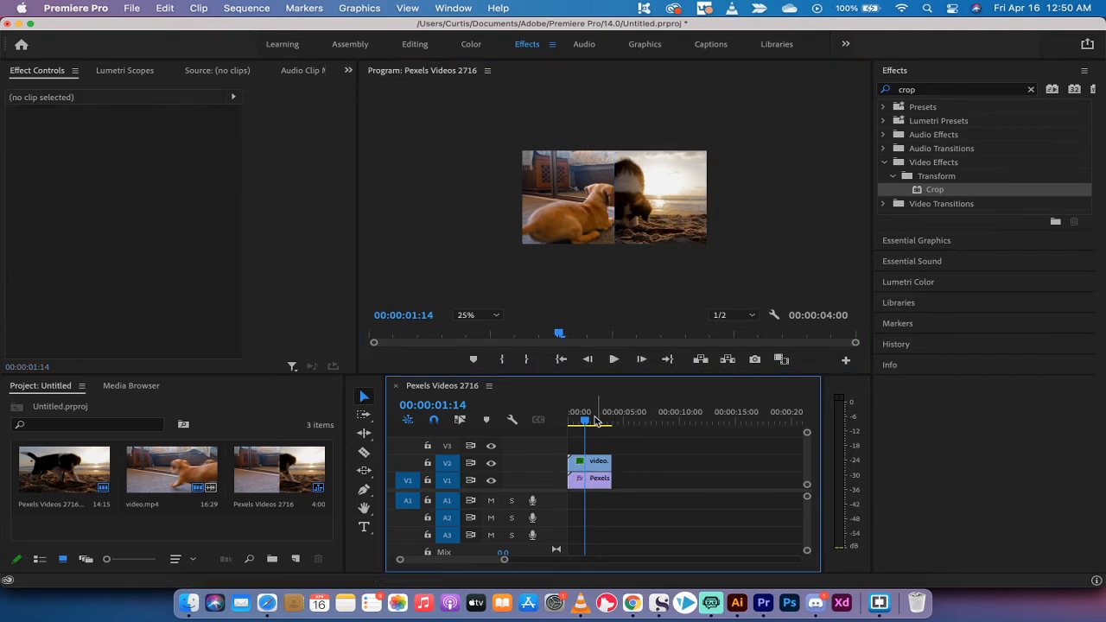
mouse_move(595, 421)
mouse_down()
mouse_move(570, 421)
mouse_move(587, 421)
mouse_up()
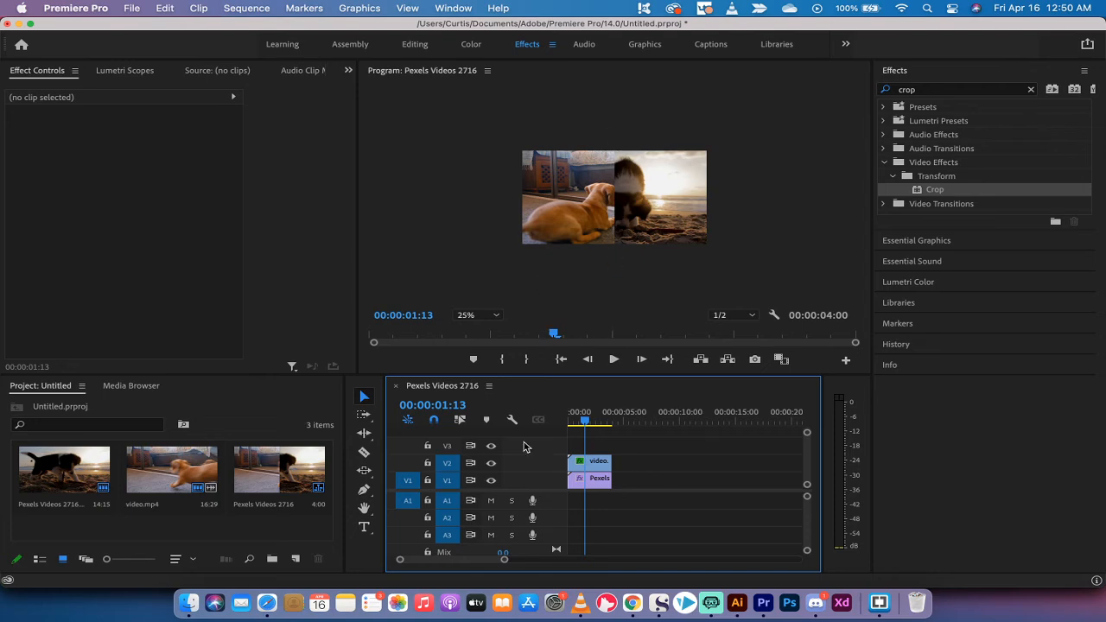
Add a new Rectangle graphic layer to the sequence from the Graphics menu
click(302, 8)
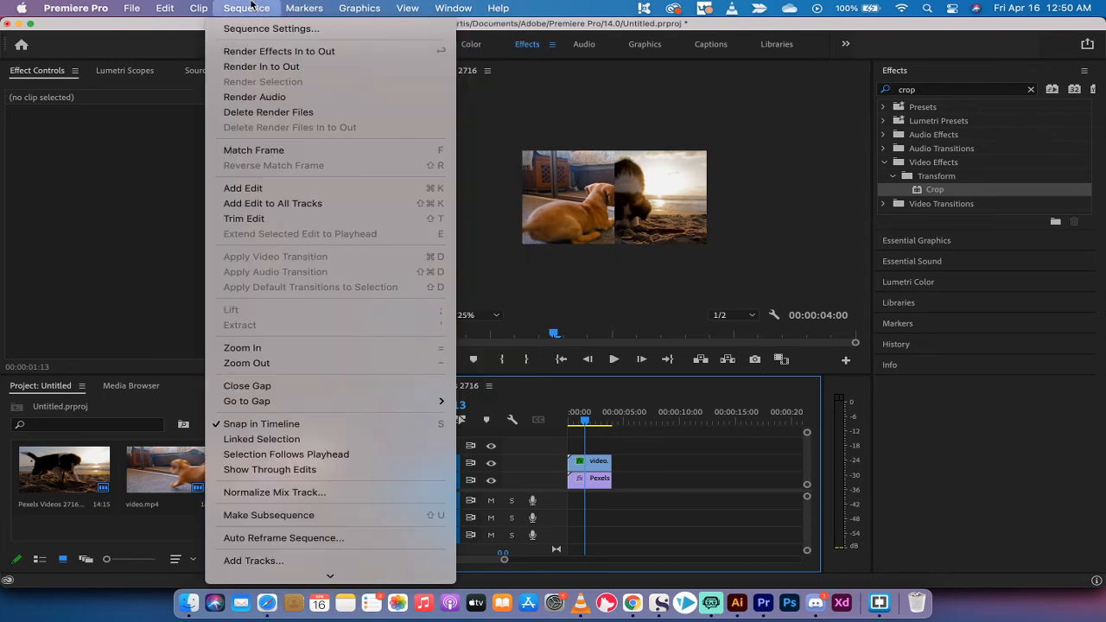
mouse_move(144, 30)
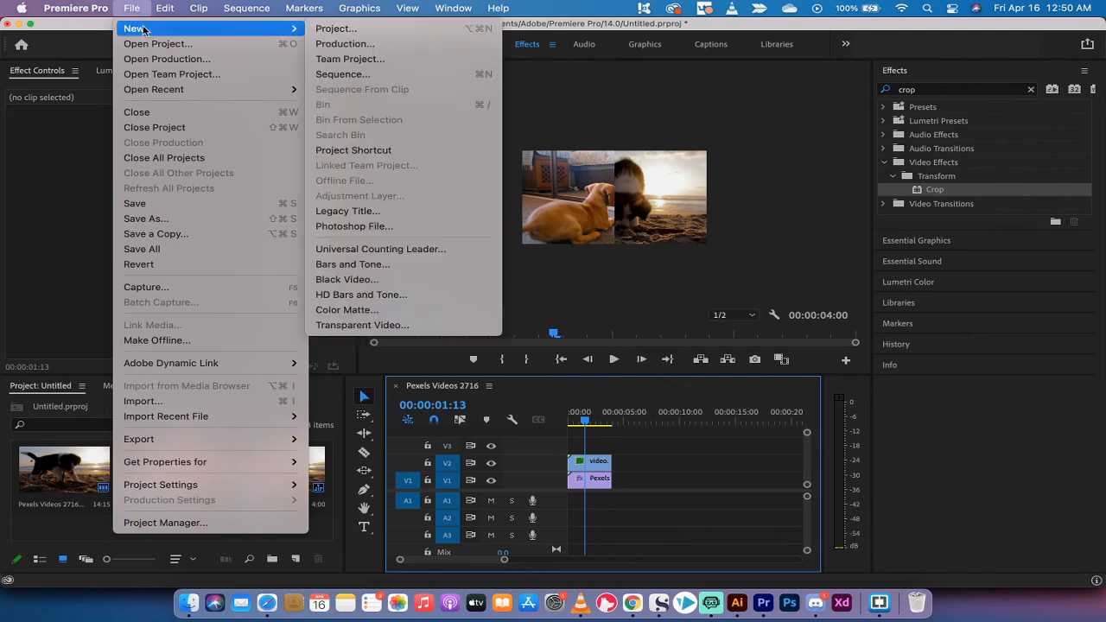
mouse_move(356, 6)
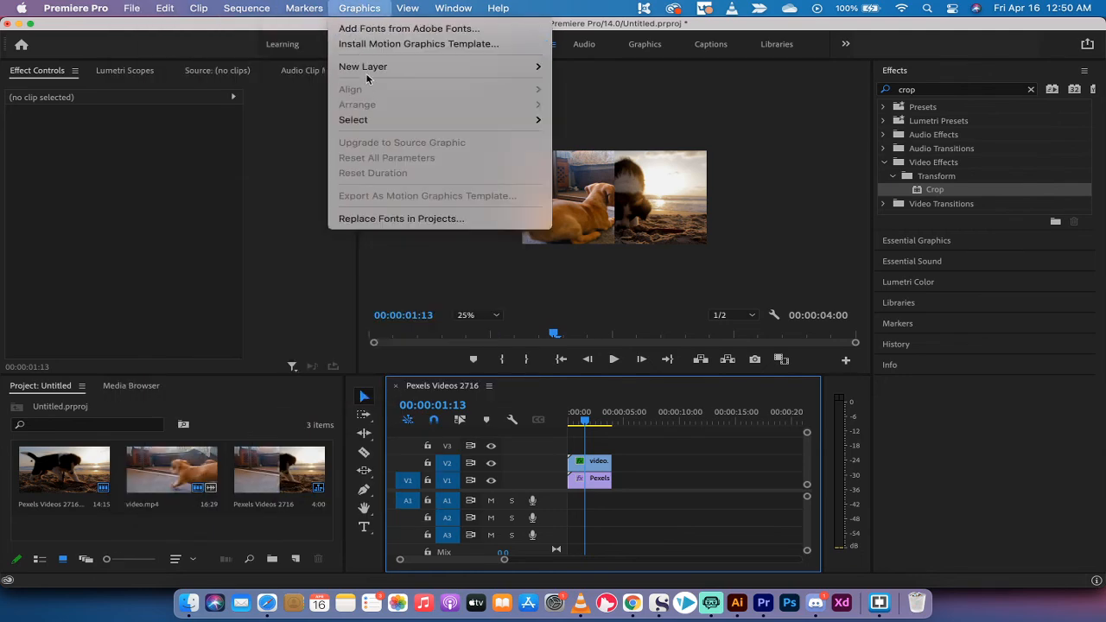
mouse_move(365, 67)
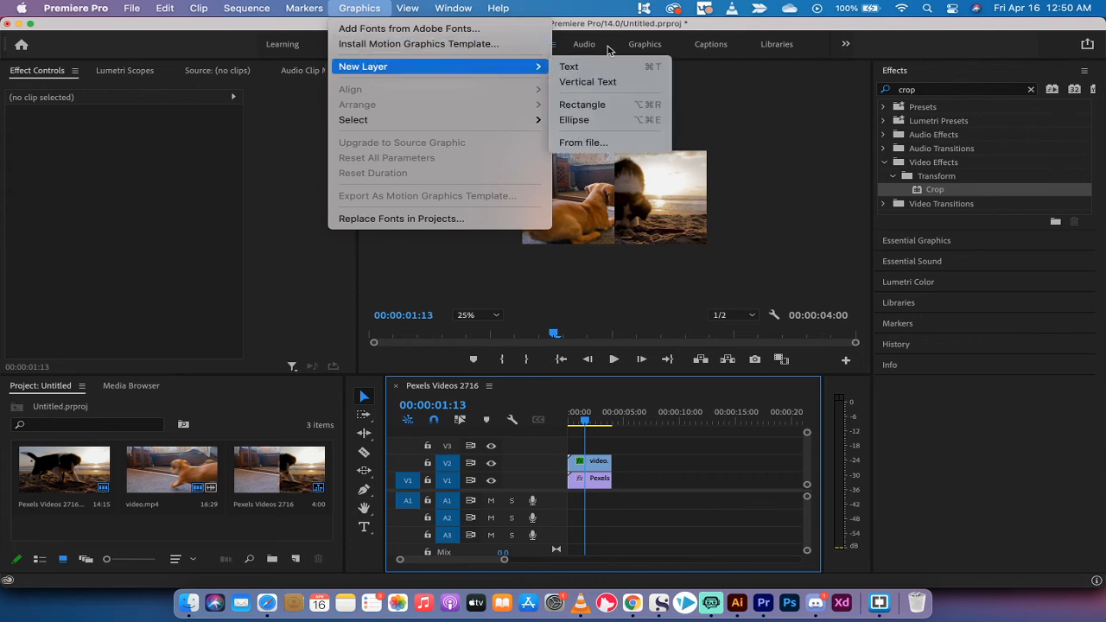
click(593, 105)
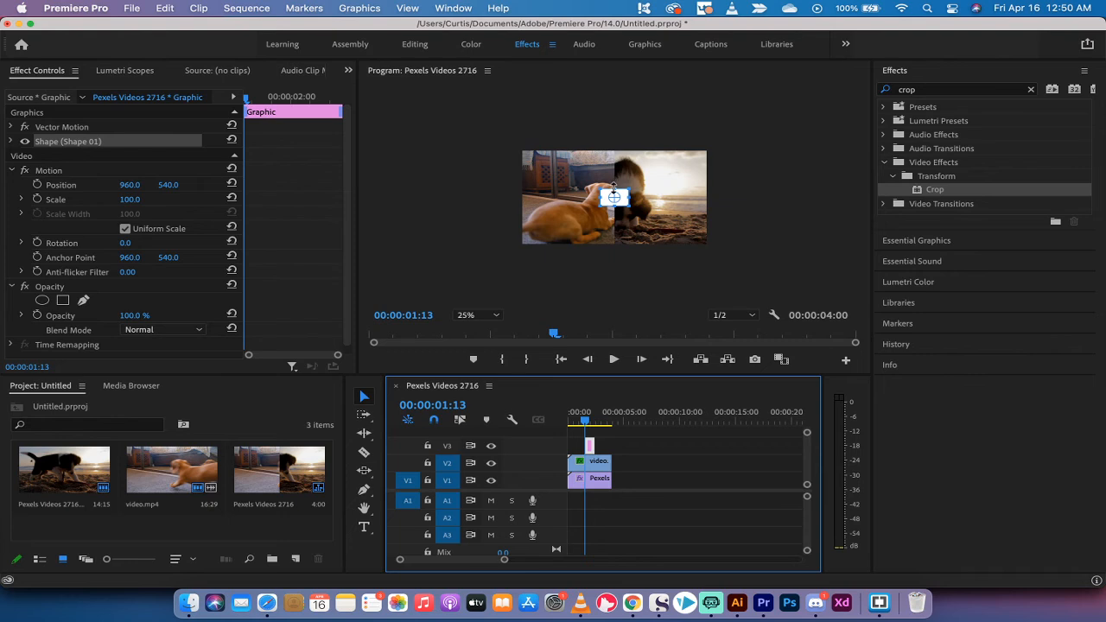
Stretch the rectangle to the frame's full height and narrow it into a thin vertical bar
click(614, 185)
drag(613, 186, 613, 149)
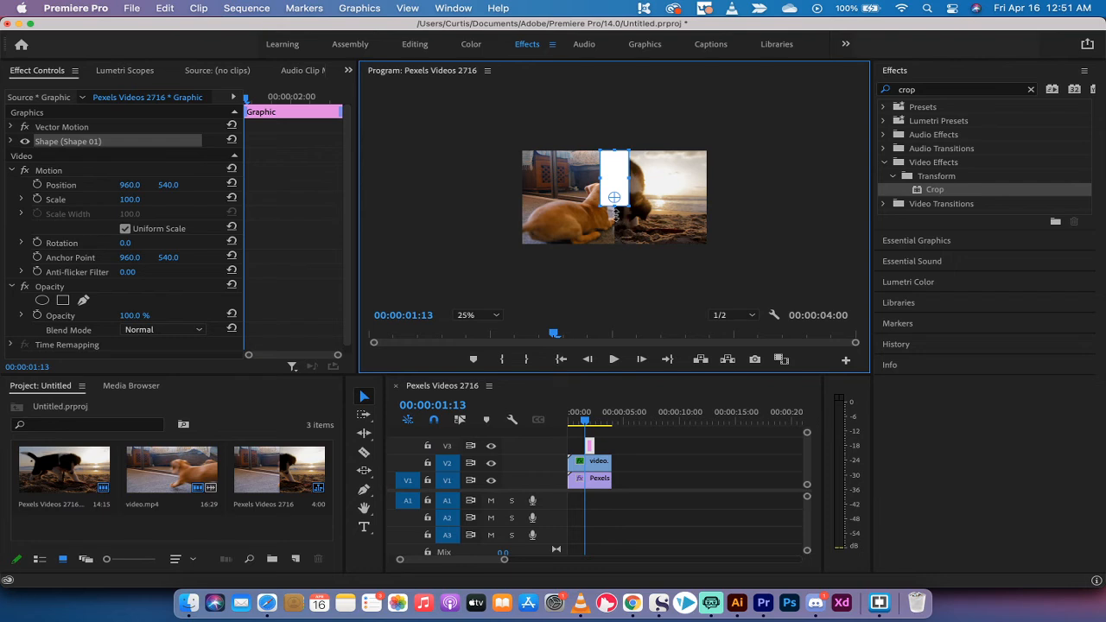
drag(613, 207, 612, 249)
drag(627, 201, 605, 207)
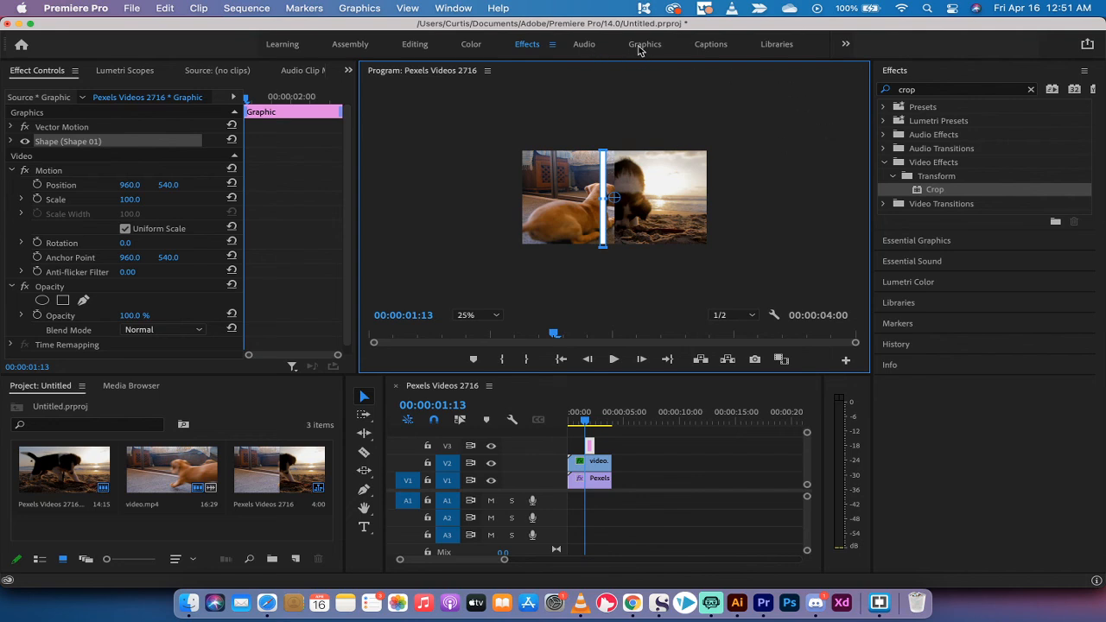
Switch to the Graphics workspace to reach the Essential Graphics panel
click(377, 7)
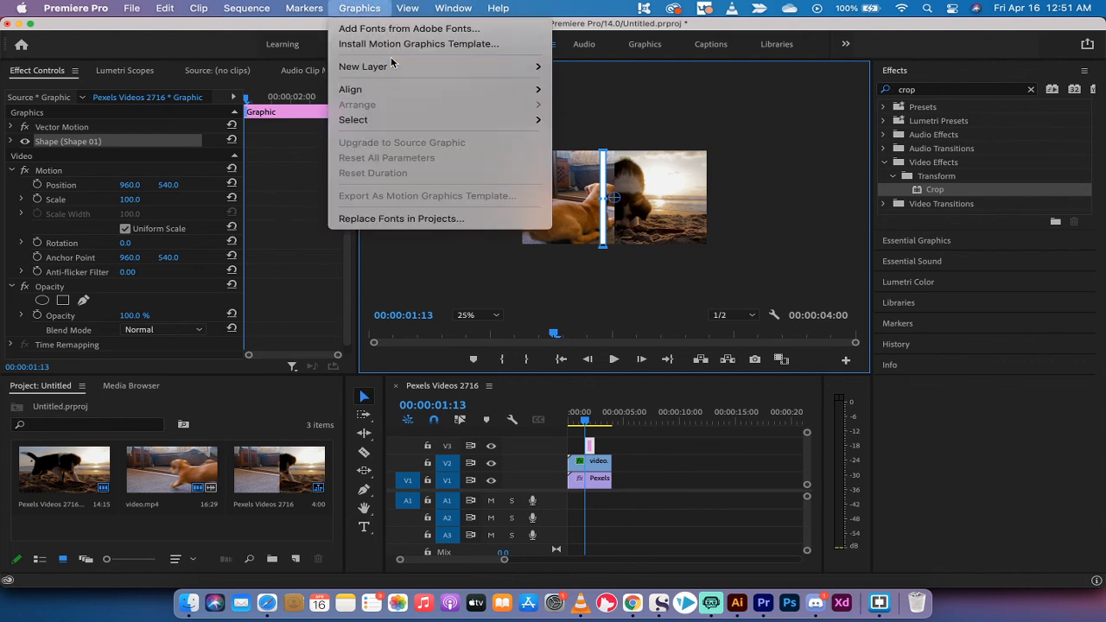
mouse_move(394, 67)
click(377, 7)
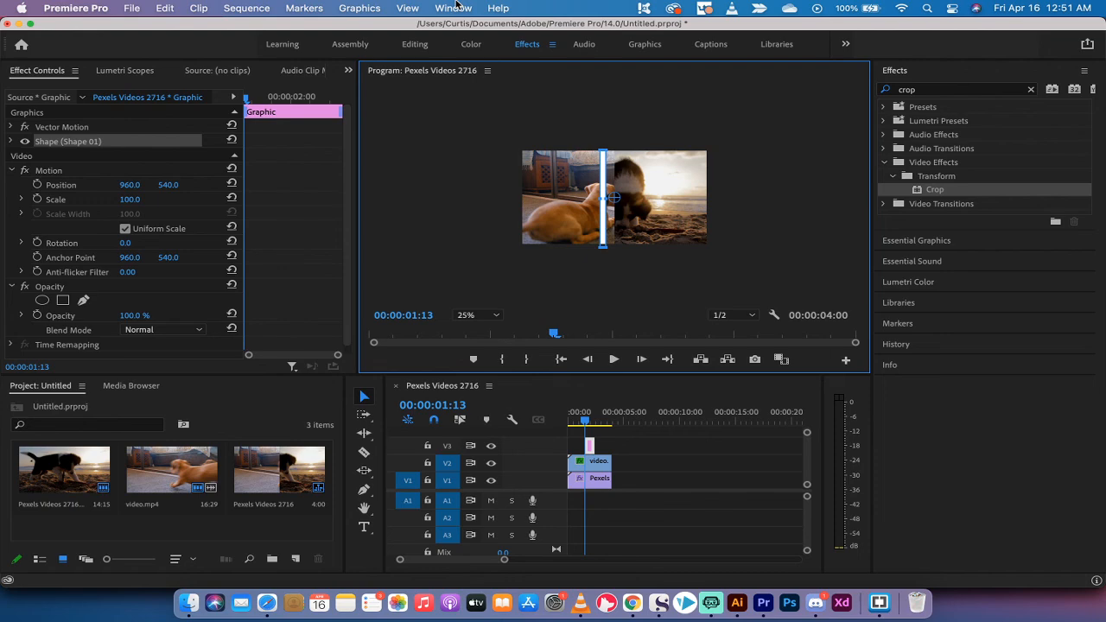
click(457, 7)
click(453, 7)
click(644, 44)
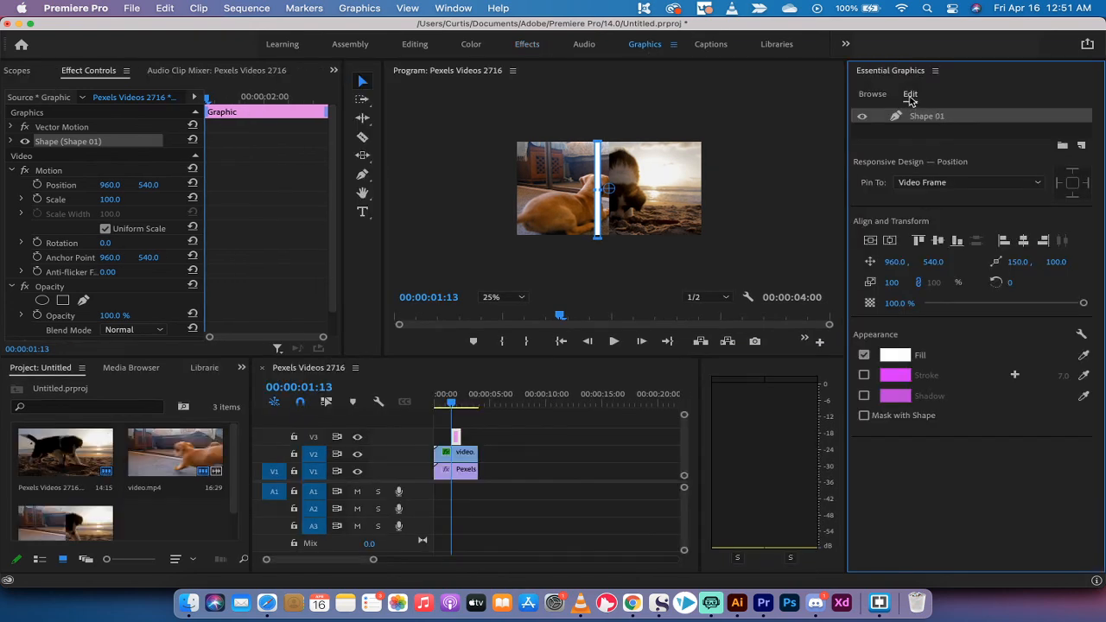
Center the bar vertically and horizontally, and extend its V3 clip to start at 00:00
click(870, 242)
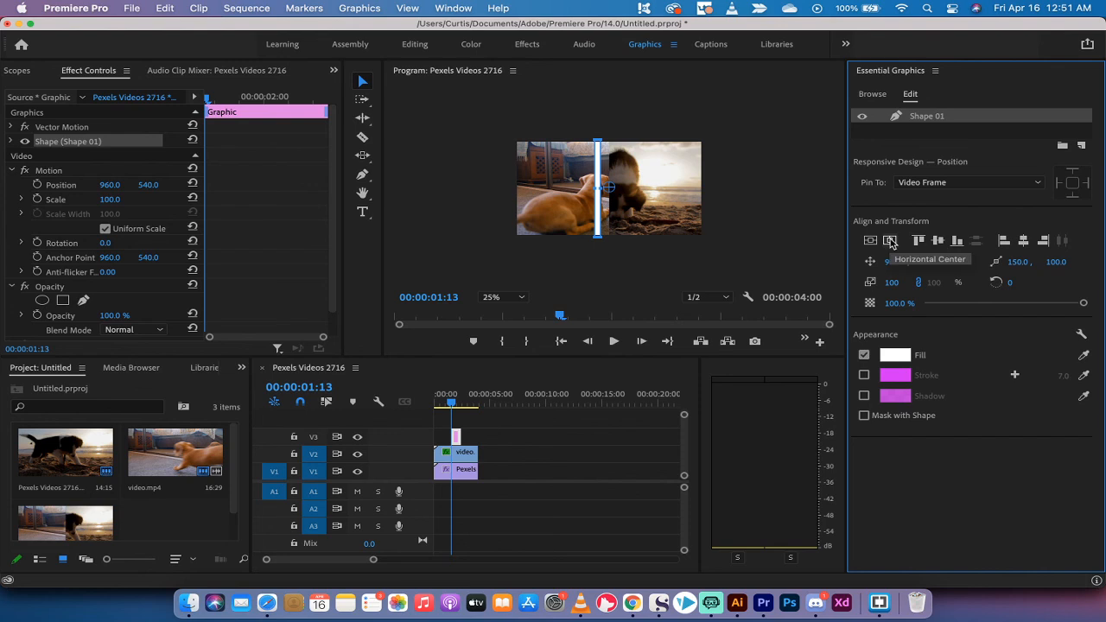
click(891, 242)
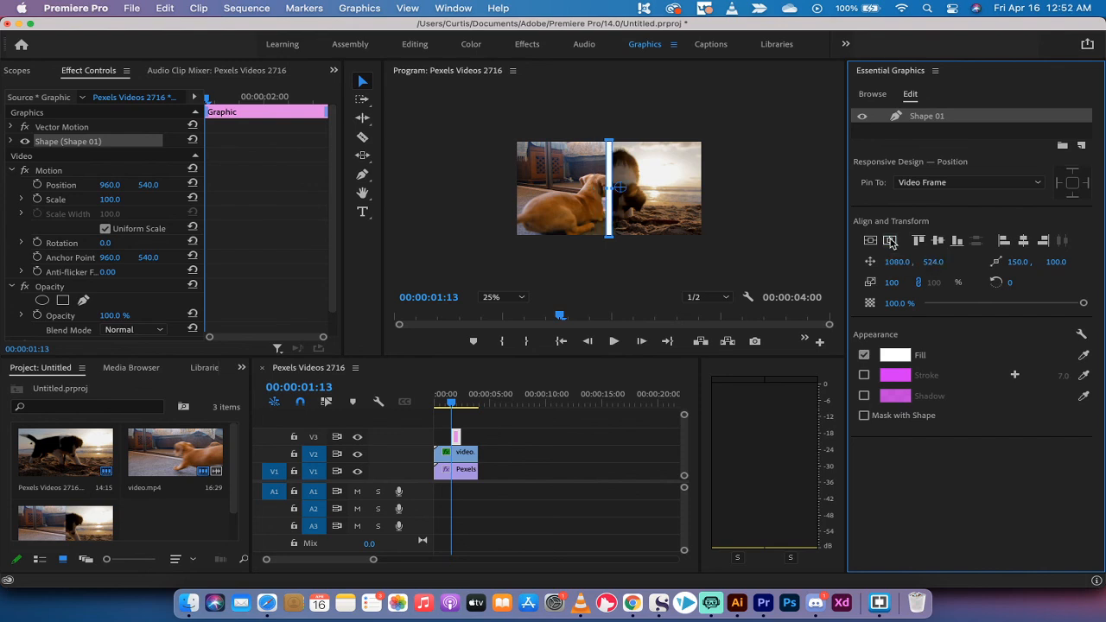
click(748, 168)
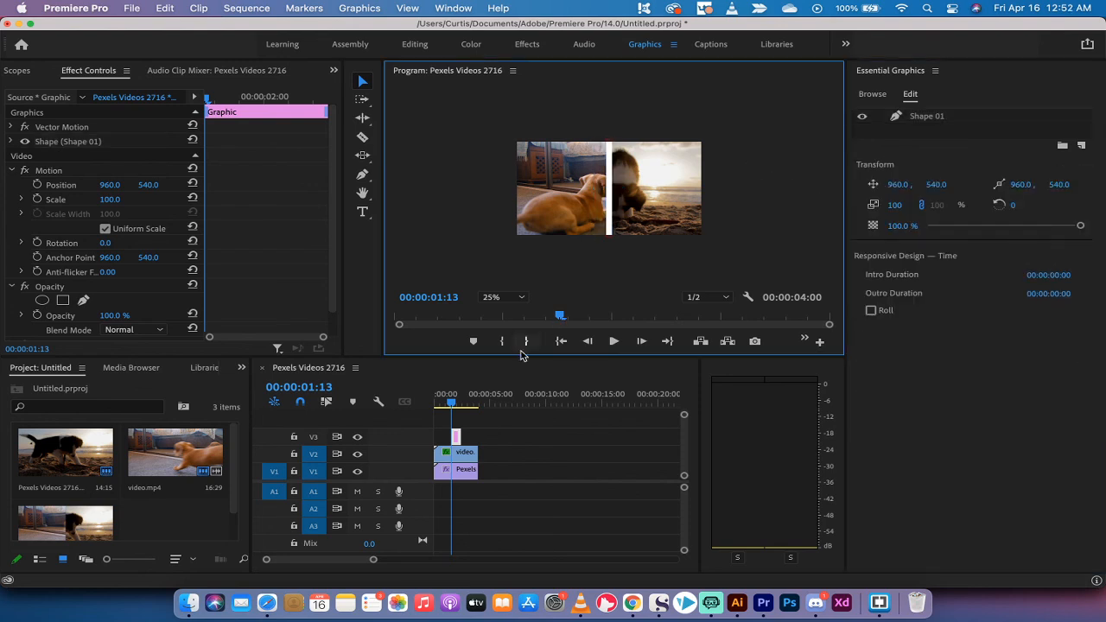
mouse_move(455, 436)
mouse_down()
mouse_move(434, 436)
mouse_move(468, 436)
mouse_up()
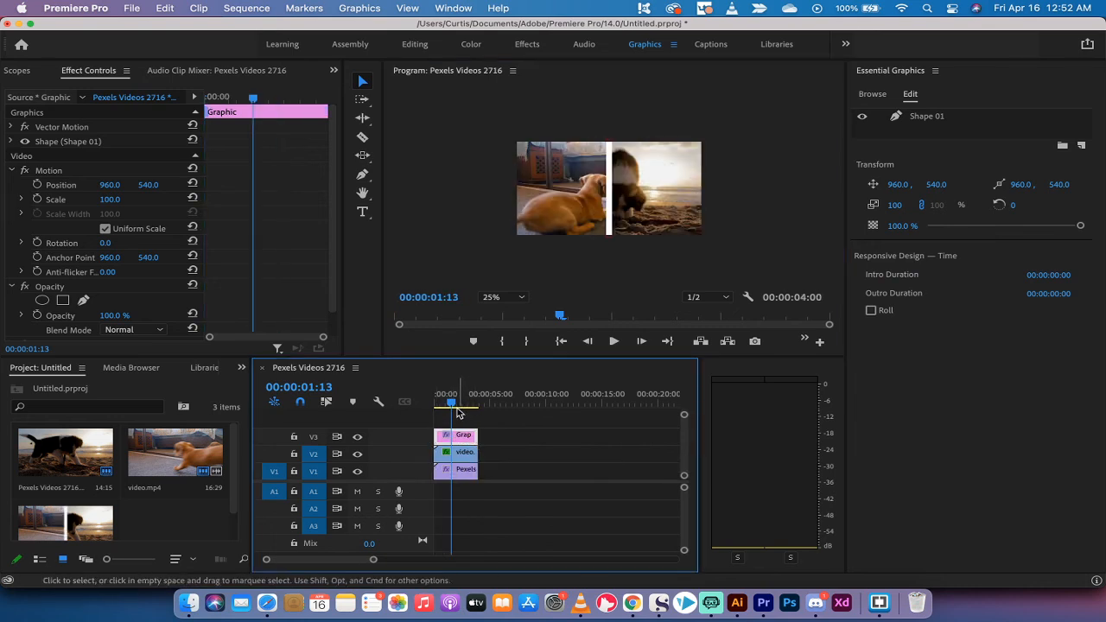